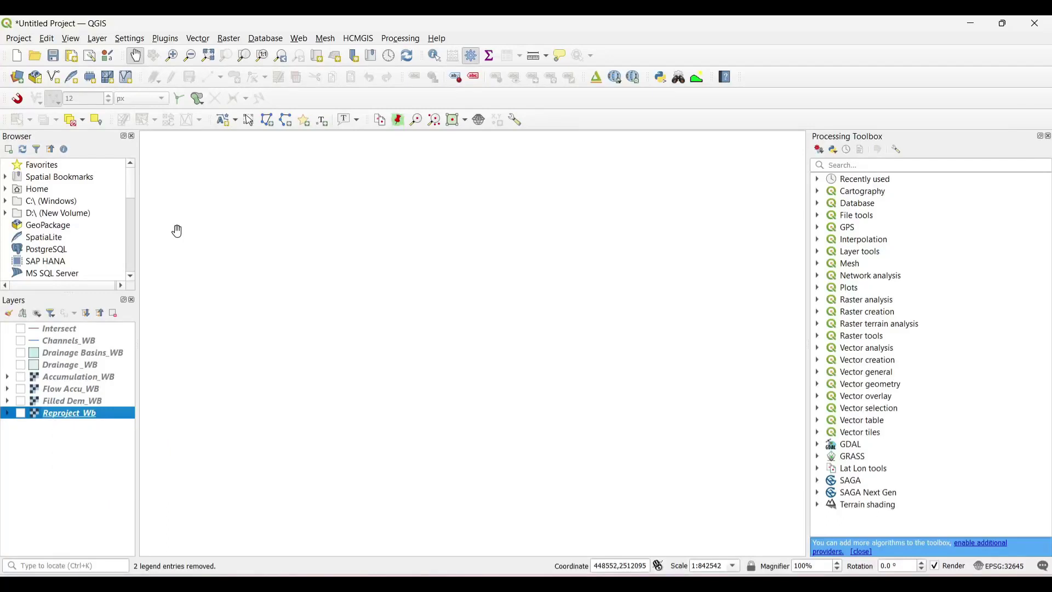
# Display the reprojected DEM, filled DEM and flow-accumulation rasters on the map
pyautogui.click(21, 414)
pyautogui.click(20, 400)
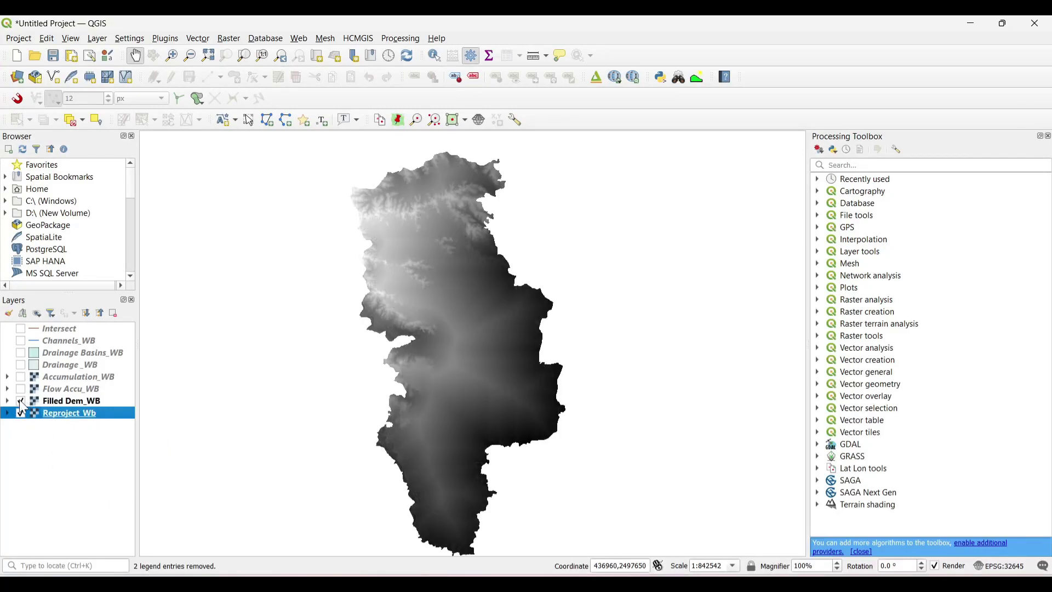
pyautogui.click(20, 389)
pyautogui.click(20, 377)
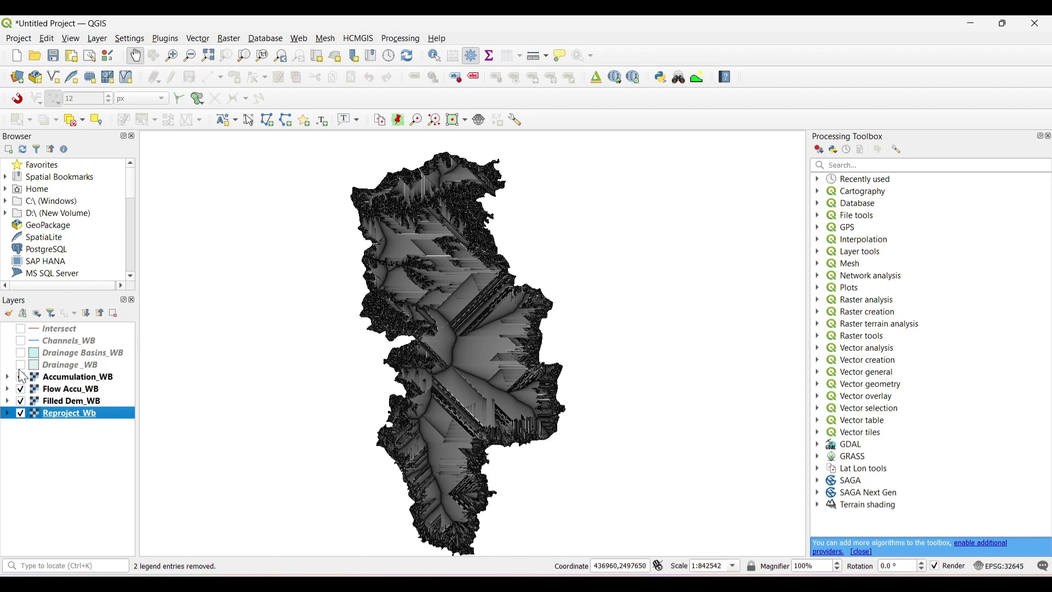
pyautogui.click(20, 365)
pyautogui.click(20, 365)
# Preview the drainage basins and channels, return to the full catchment, then hide them
pyautogui.click(20, 353)
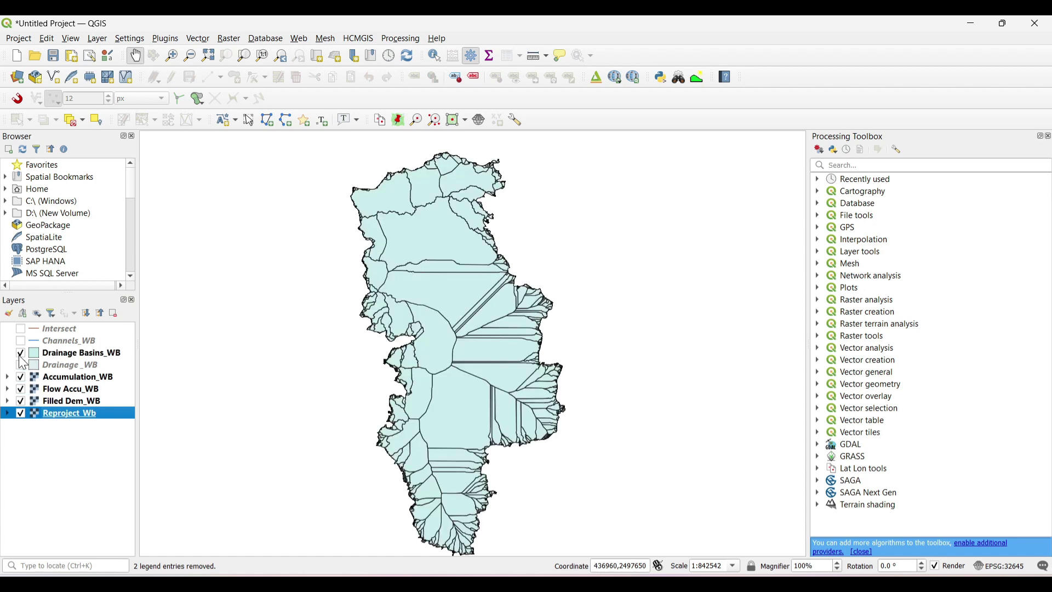
pyautogui.click(21, 341)
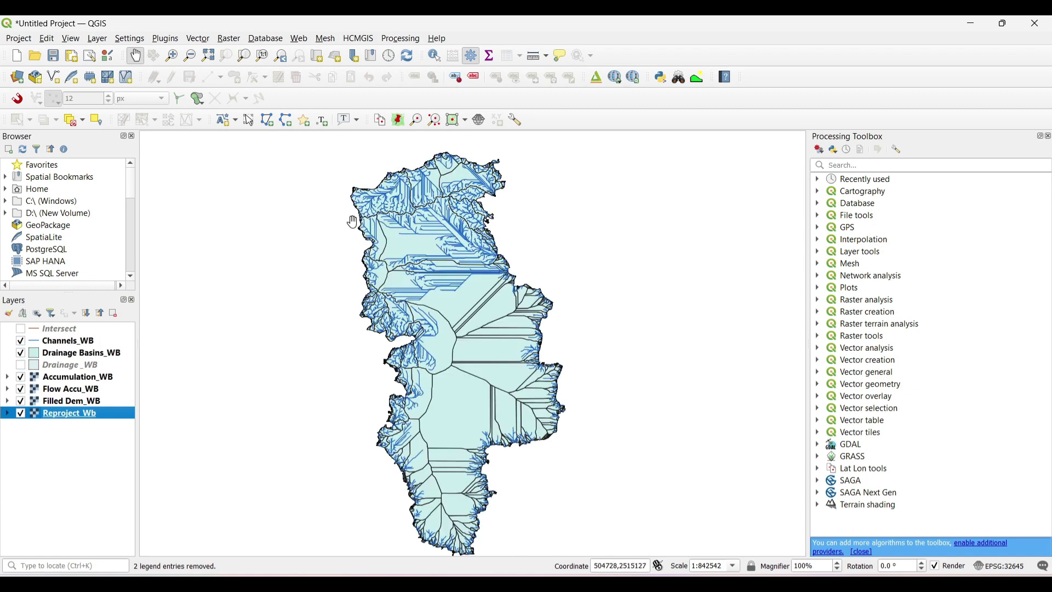
pyautogui.scroll(2, 382, 187)
pyautogui.scroll(-2, 329, 274)
pyautogui.scroll(1, 259, 346)
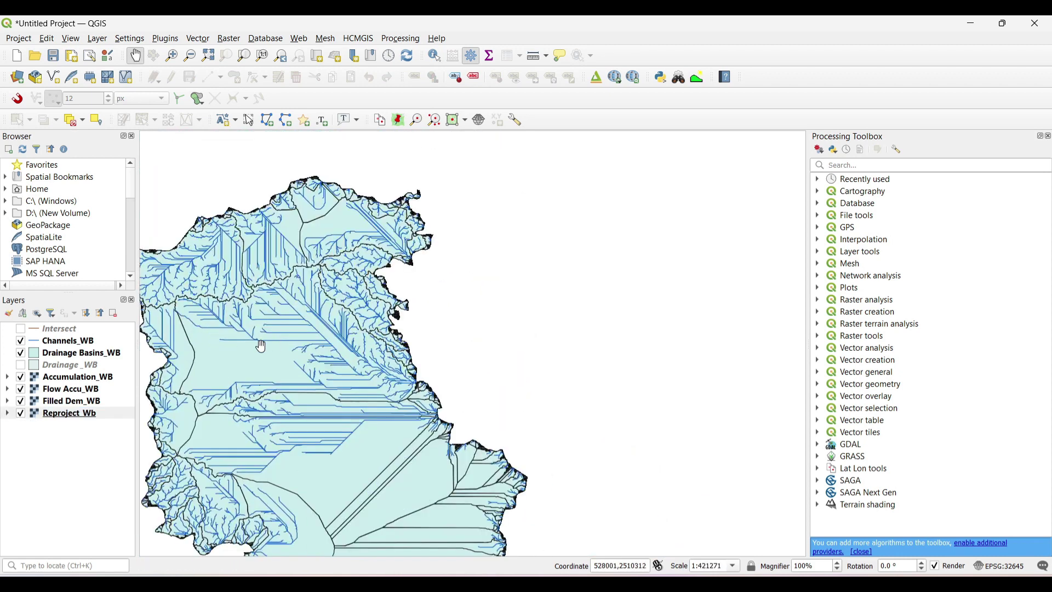
pyautogui.scroll(-1, 262, 369)
pyautogui.moveTo(262, 368); pyautogui.dragTo(360, 259)
pyautogui.click(20, 354)
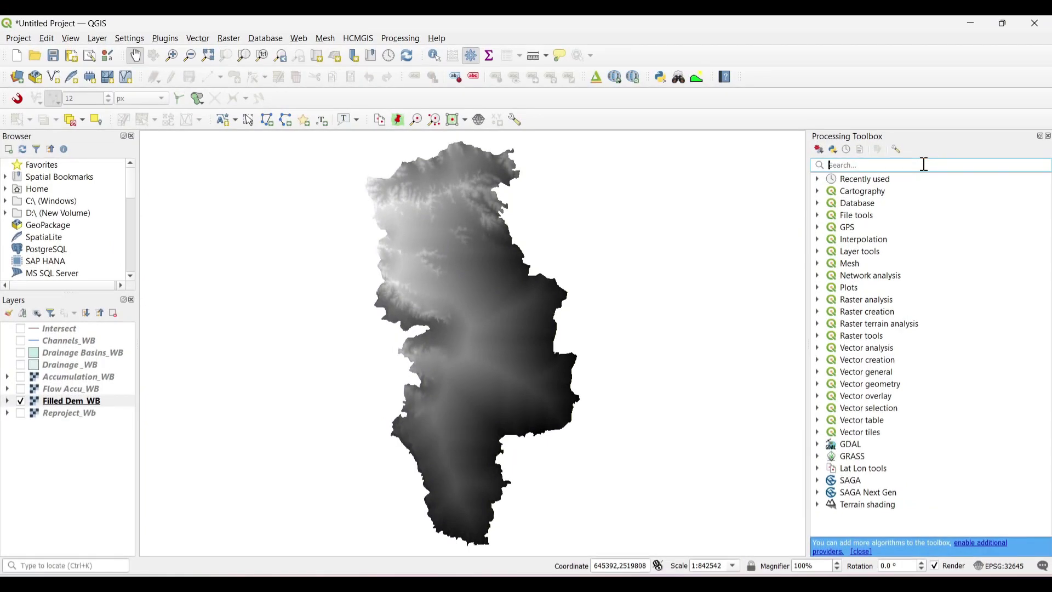
# Find 'Strahler' in the Processing Toolbox and launch SAGA Next Gen's Strahler order algorithm
pyautogui.write('st')
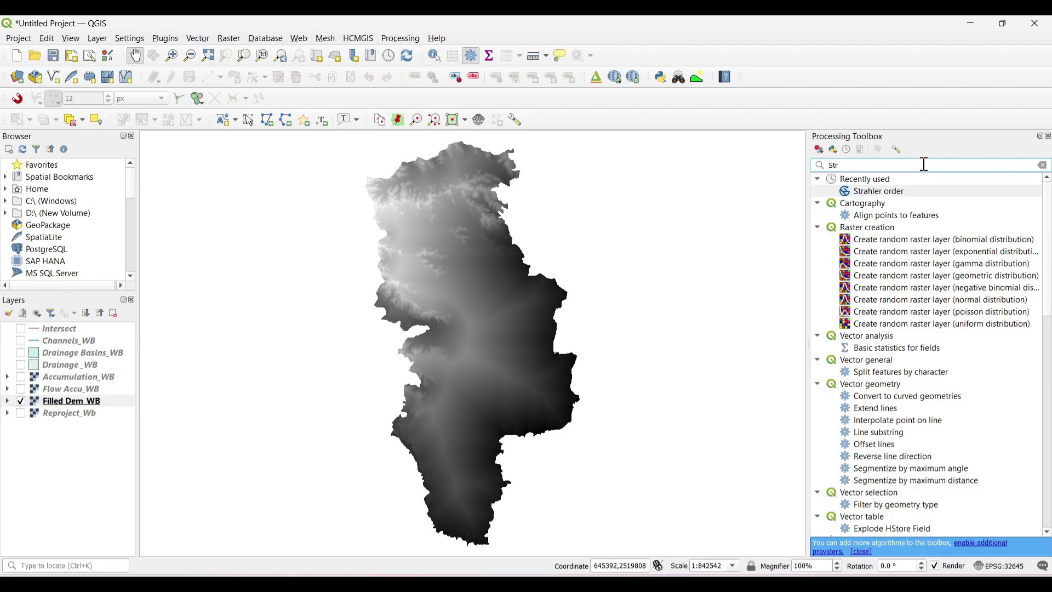
pyautogui.write('ahler')
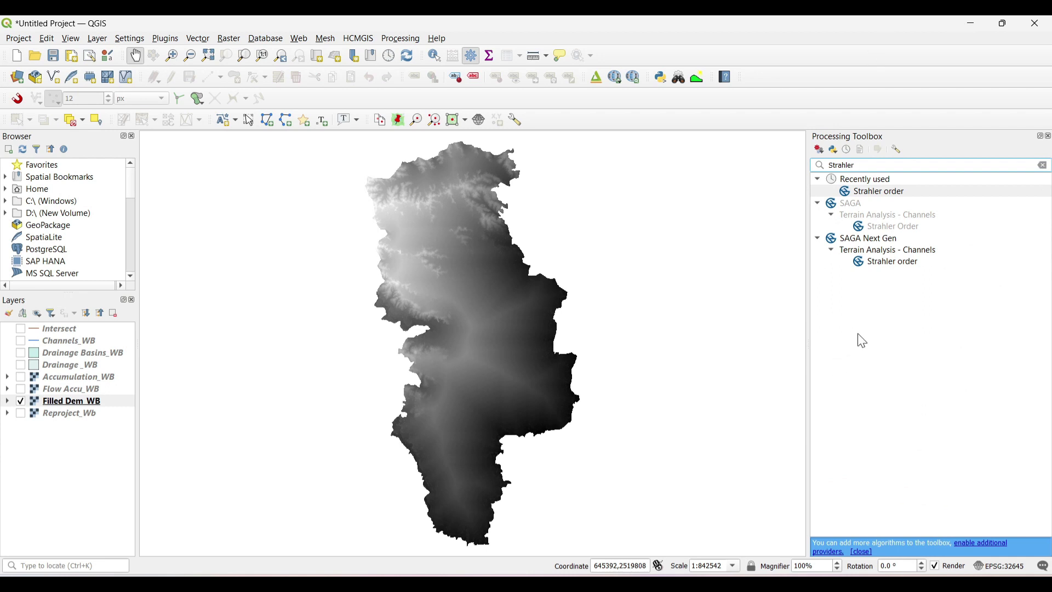
pyautogui.click(894, 266)
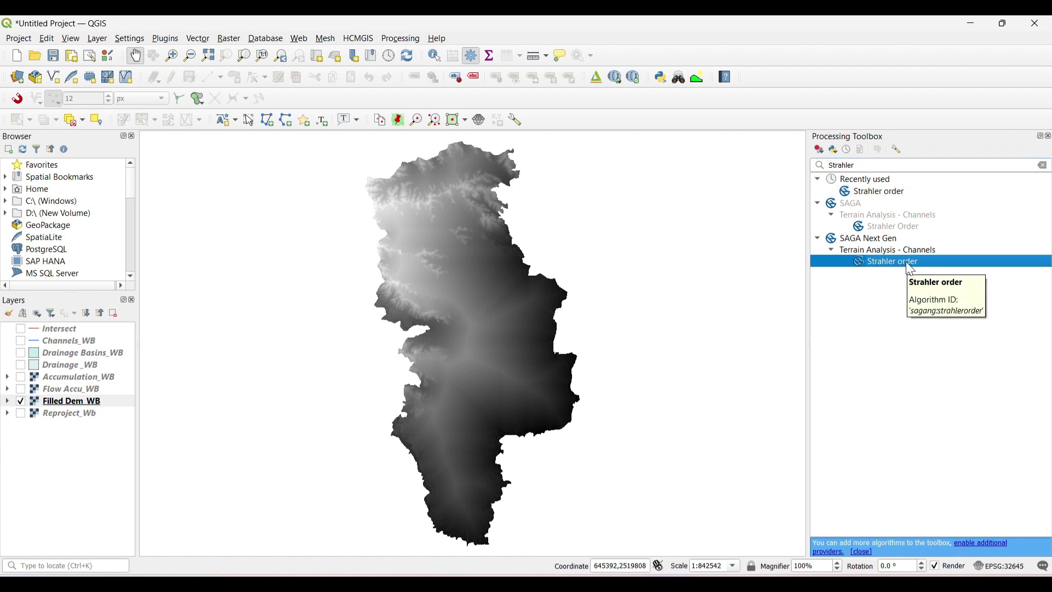
pyautogui.doubleClick(906, 262)
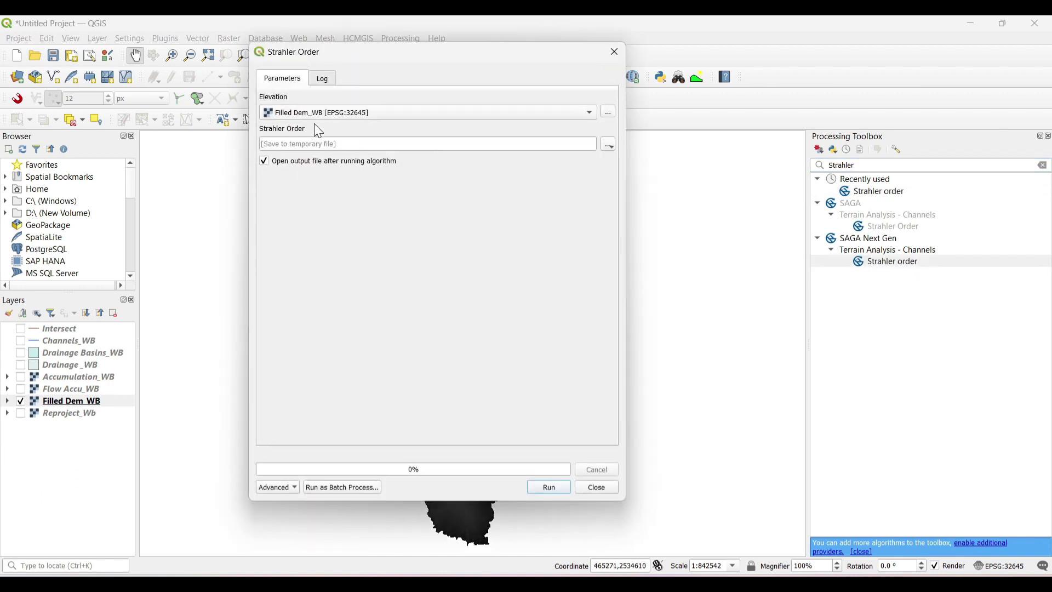
# Use Filled Dem_WB as elevation and save output as Strahler order_WB.sdat in Morphometric Data
pyautogui.click(378, 113)
pyautogui.click(372, 115)
pyautogui.click(609, 147)
pyautogui.click(614, 174)
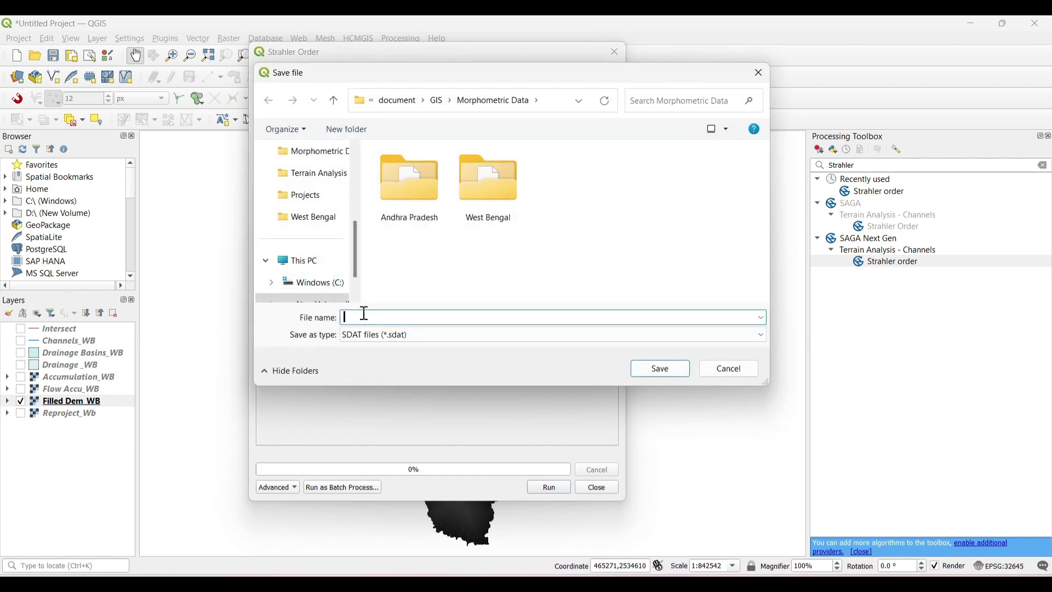
pyautogui.write('Strahler order_WB')
pyautogui.click(653, 373)
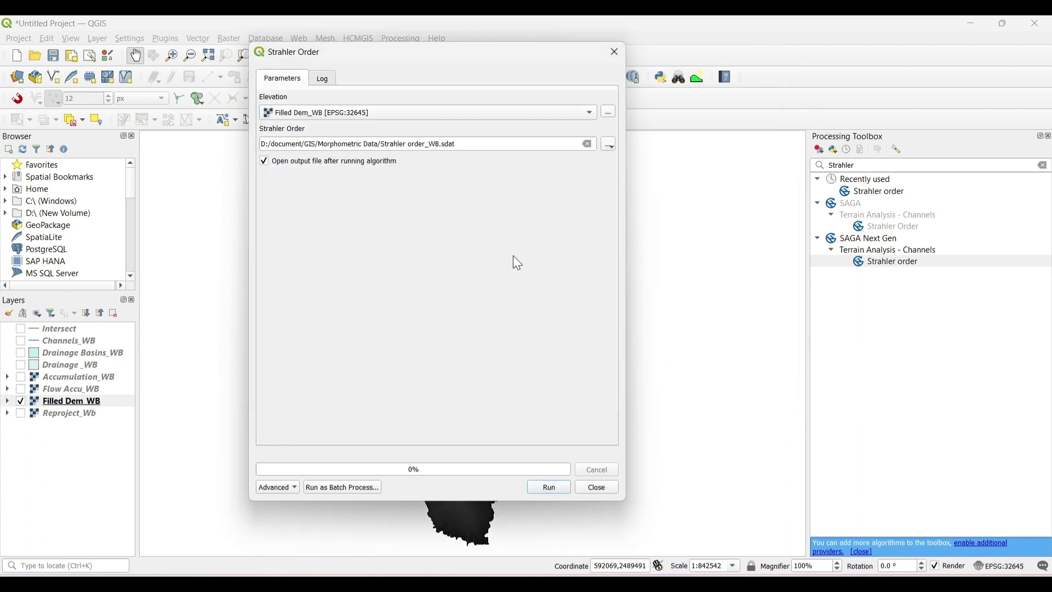
# Run the Strahler order tool and close it once Strahler order_WB is added
pyautogui.click(549, 489)
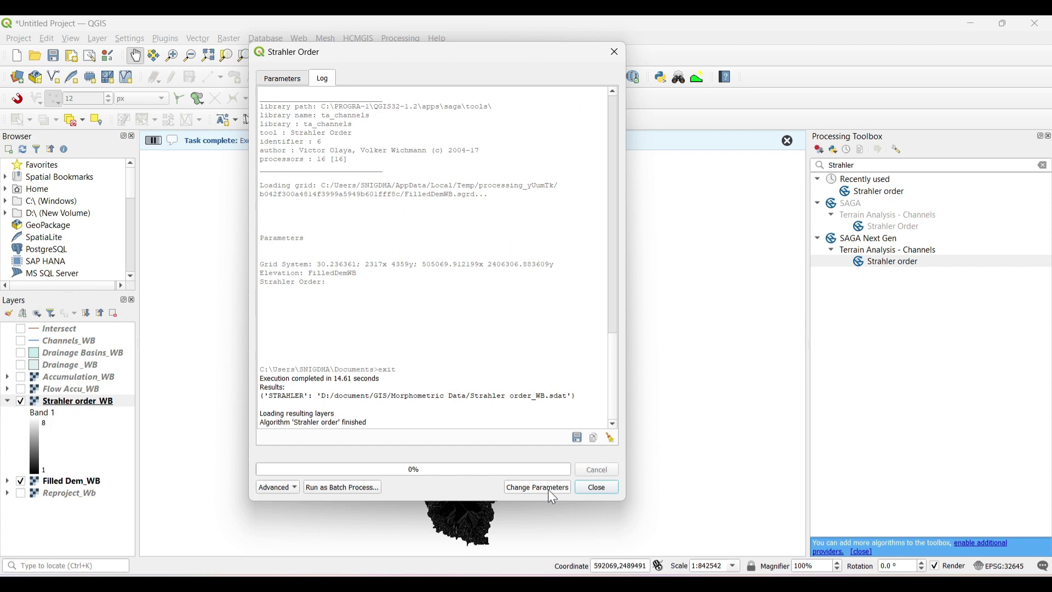
pyautogui.click(606, 487)
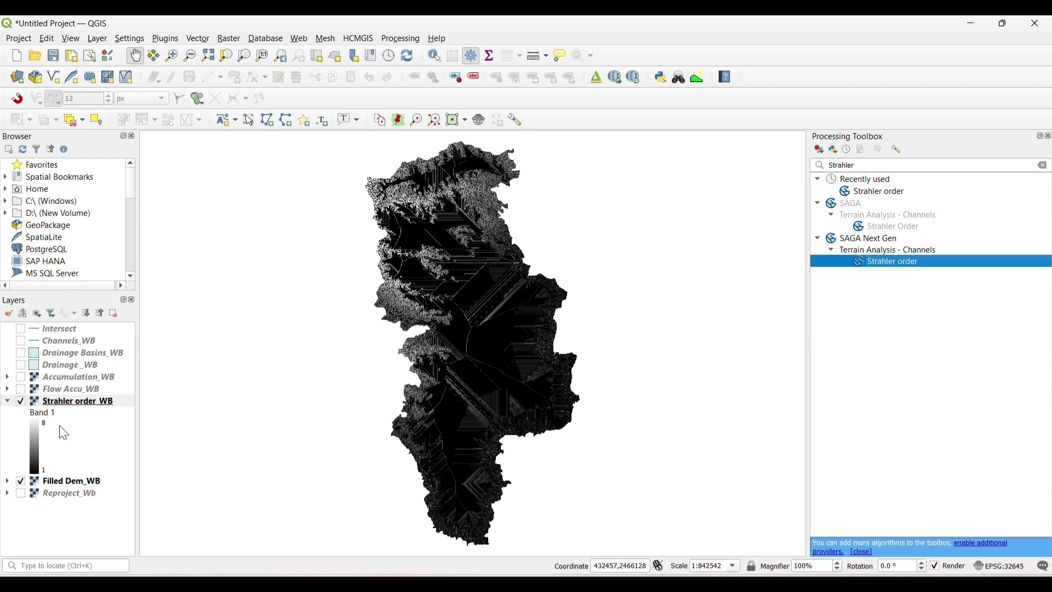
# Give Strahler order_WB singleband pseudocolor rendering with the Blues colour ramp
pyautogui.click(35, 403)
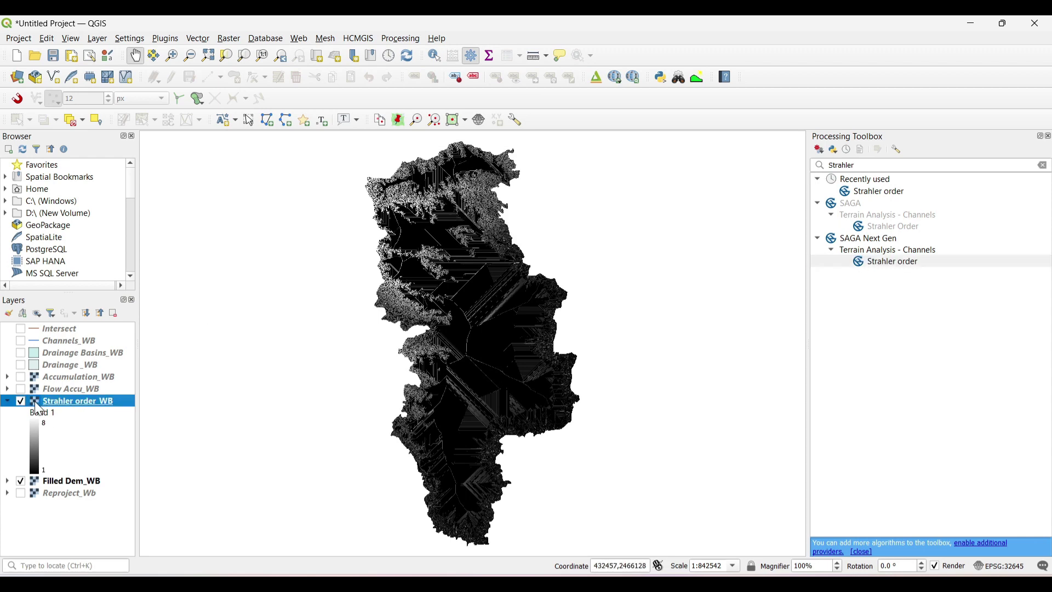
pyautogui.doubleClick(34, 401)
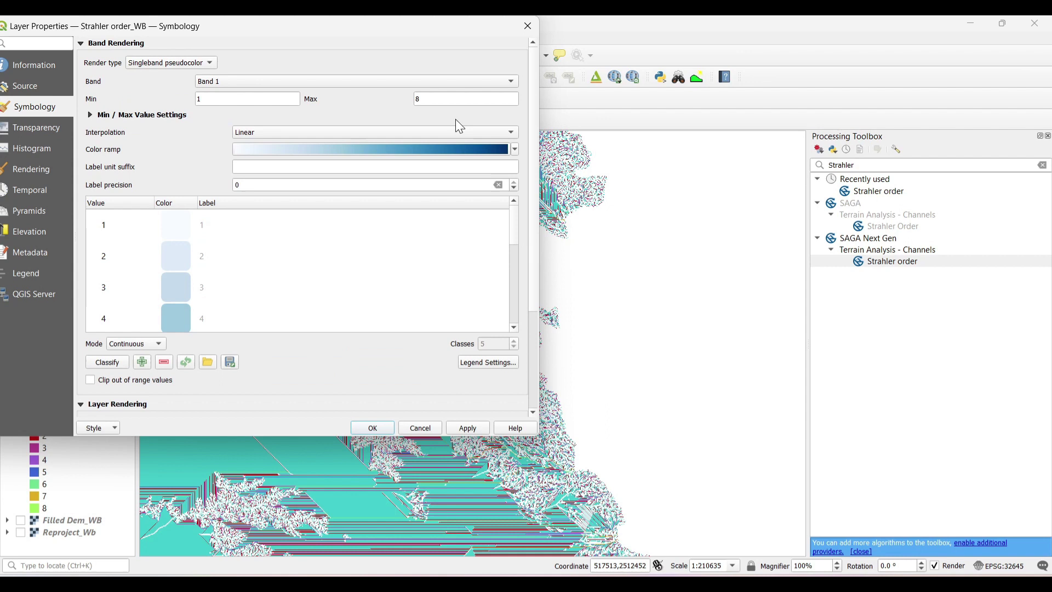
pyautogui.scroll(-4, 362, 236)
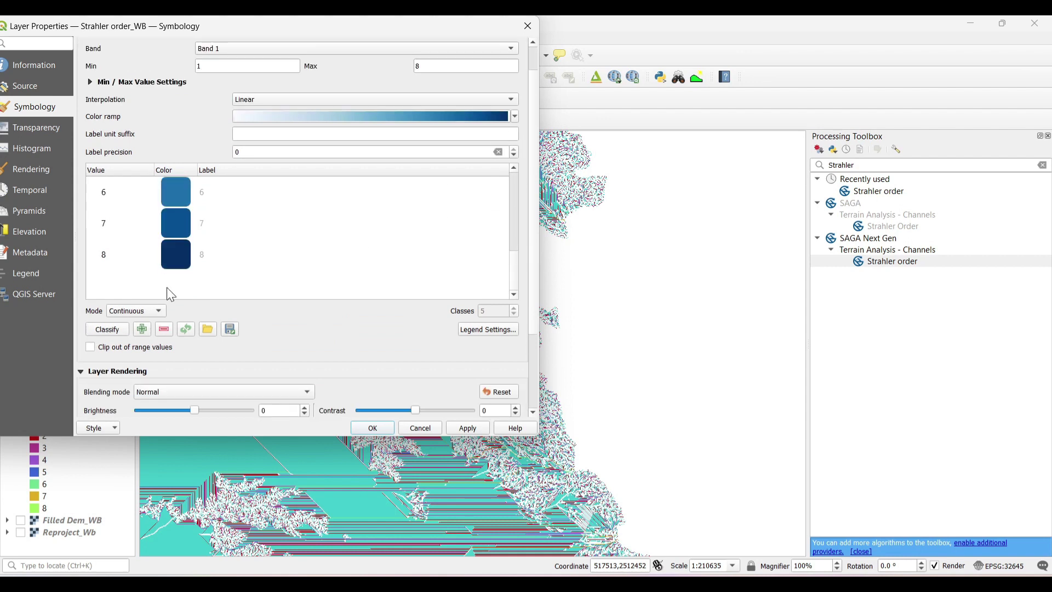
pyautogui.scroll(5, 307, 227)
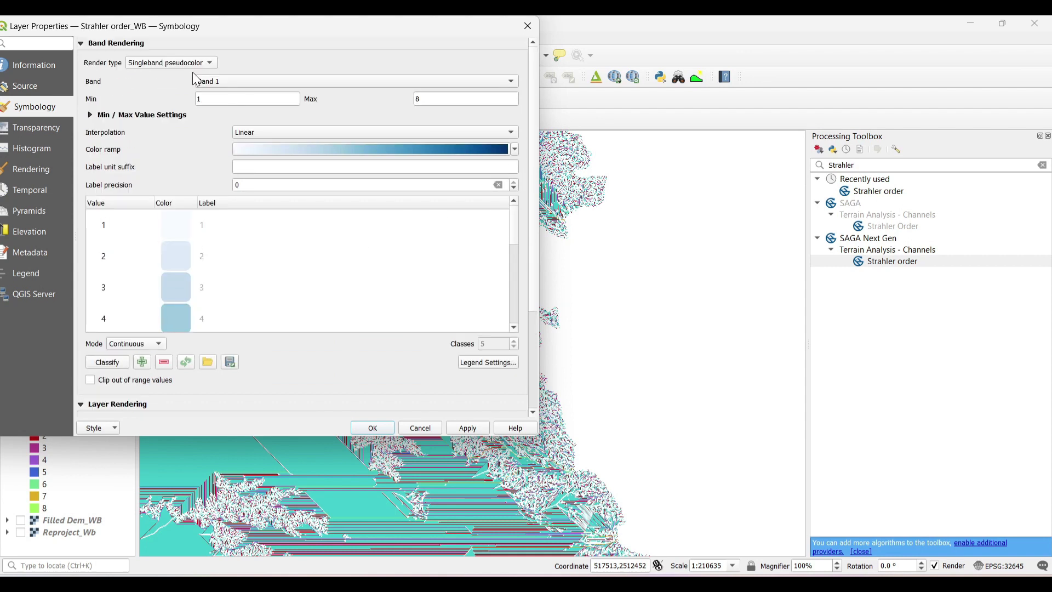
pyautogui.click(189, 65)
pyautogui.click(184, 65)
pyautogui.click(515, 149)
pyautogui.click(320, 176)
pyautogui.scroll(-3, 233, 267)
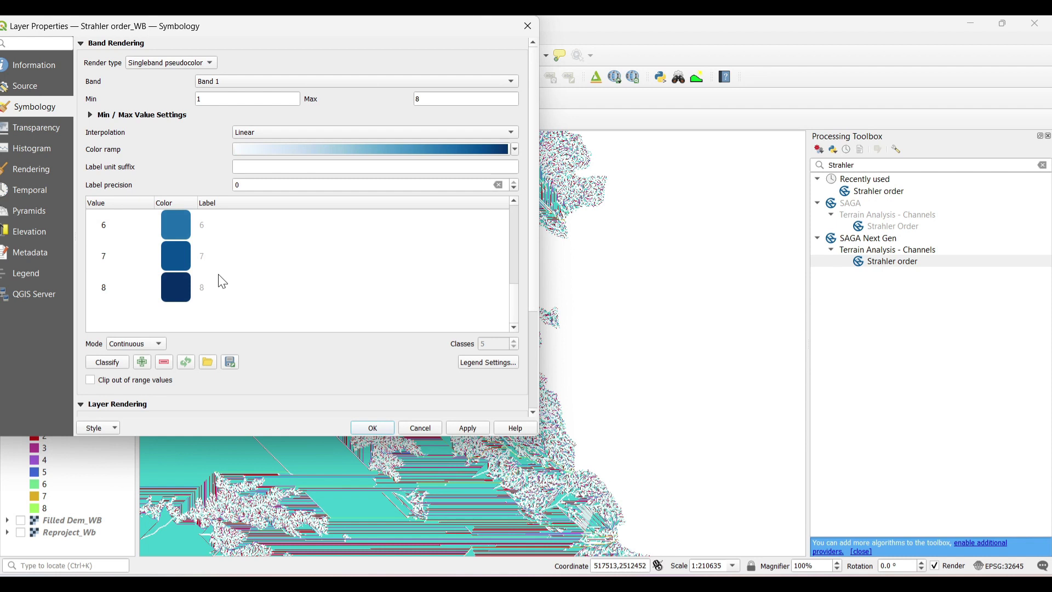
pyautogui.scroll(3, 218, 274)
# Classify with equal intervals into 8 classes and apply the ramp
pyautogui.click(153, 343)
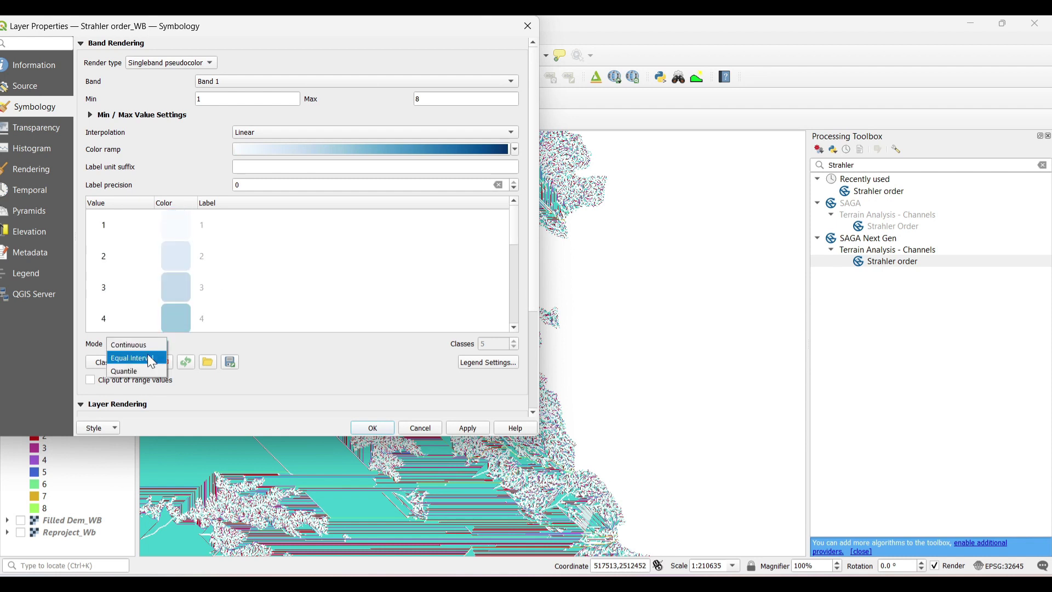
pyautogui.click(134, 358)
pyautogui.scroll(-3, 366, 293)
pyautogui.scroll(3, 364, 290)
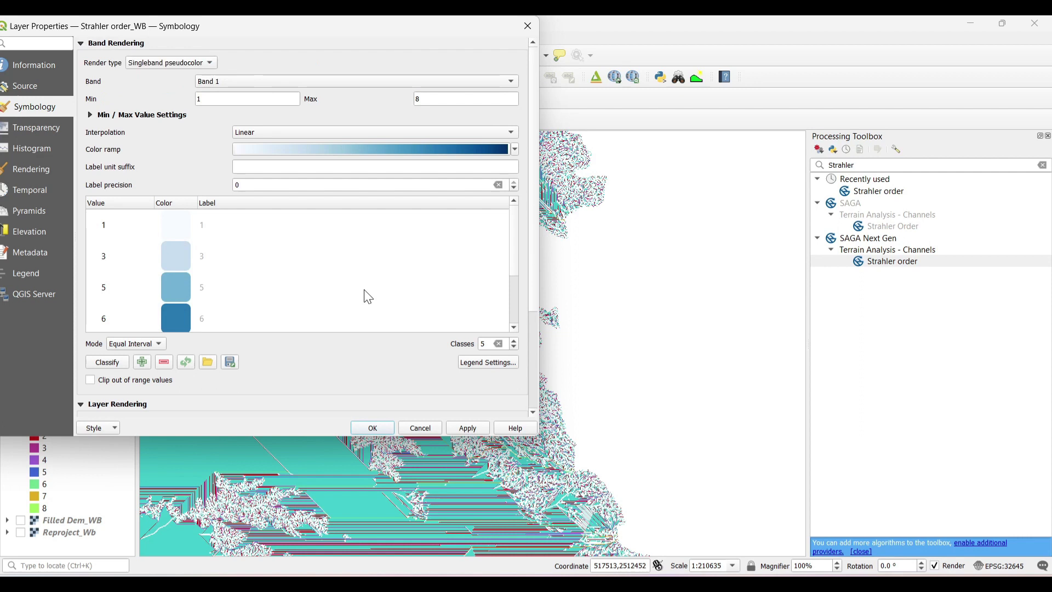
pyautogui.click(514, 340)
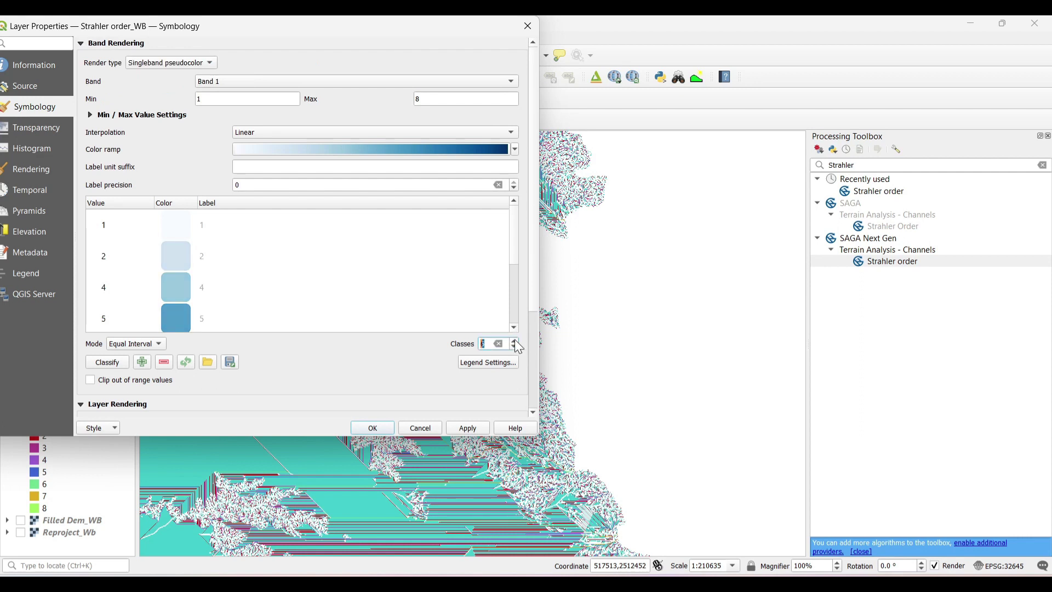
pyautogui.click(515, 340)
pyautogui.click(514, 340)
pyautogui.scroll(-5, 321, 248)
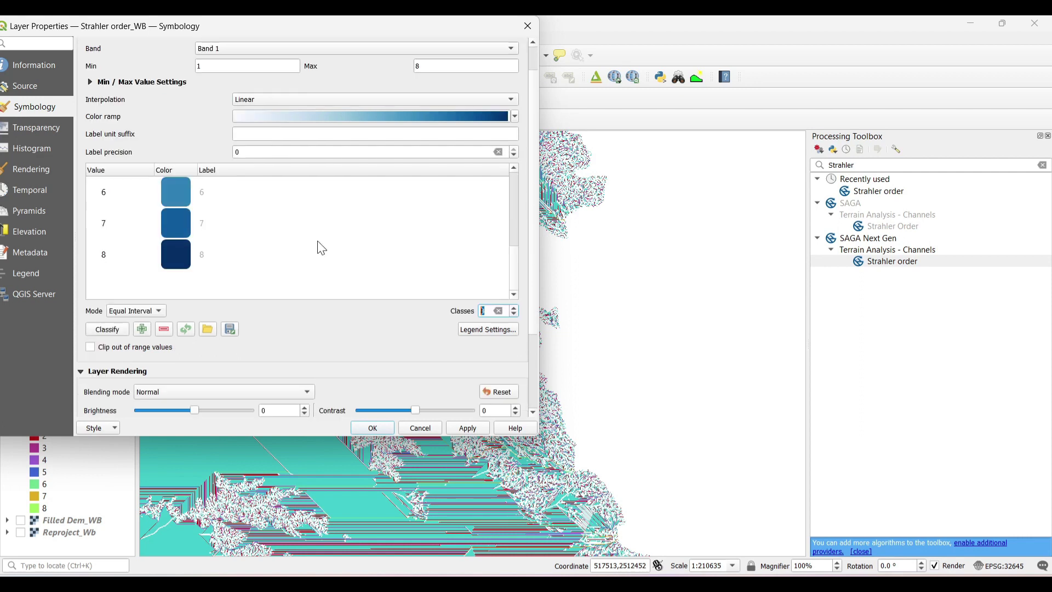
pyautogui.scroll(5, 322, 248)
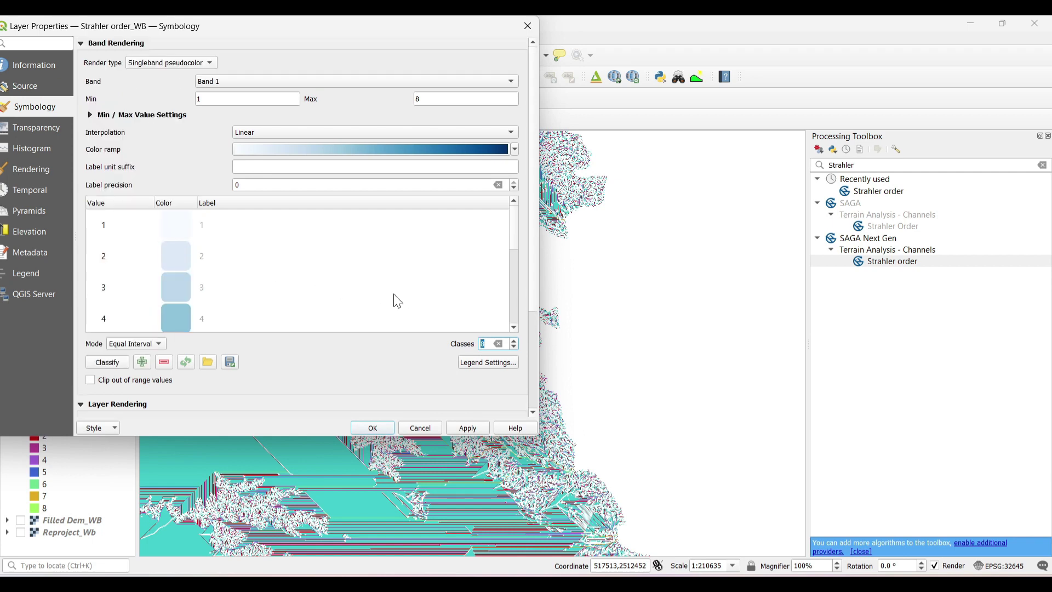
pyautogui.click(468, 428)
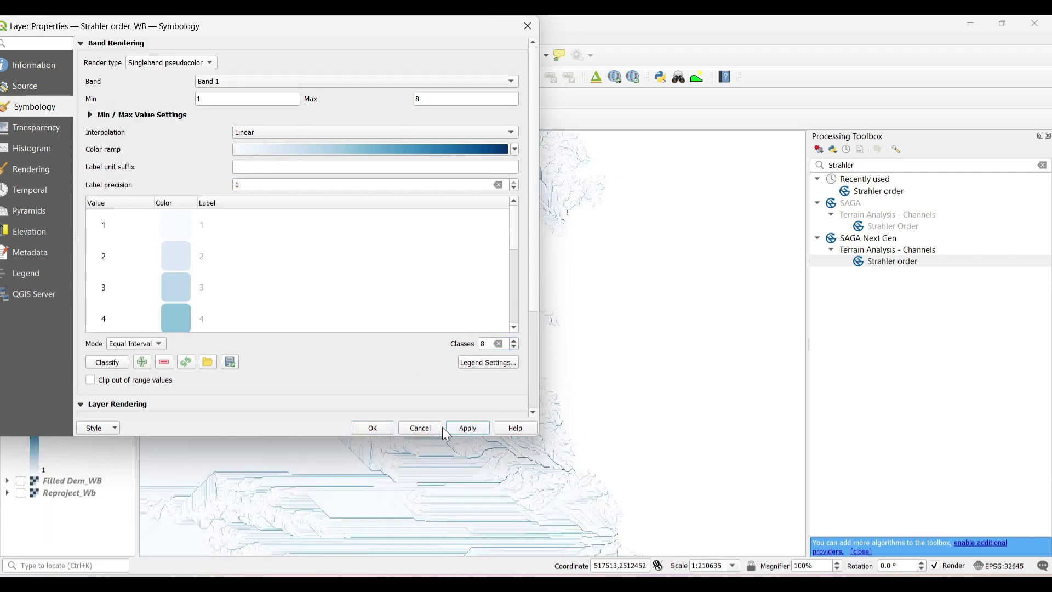
# Close Layer Properties and zoom in to inspect the blue Strahler order_WB streams
pyautogui.click(390, 427)
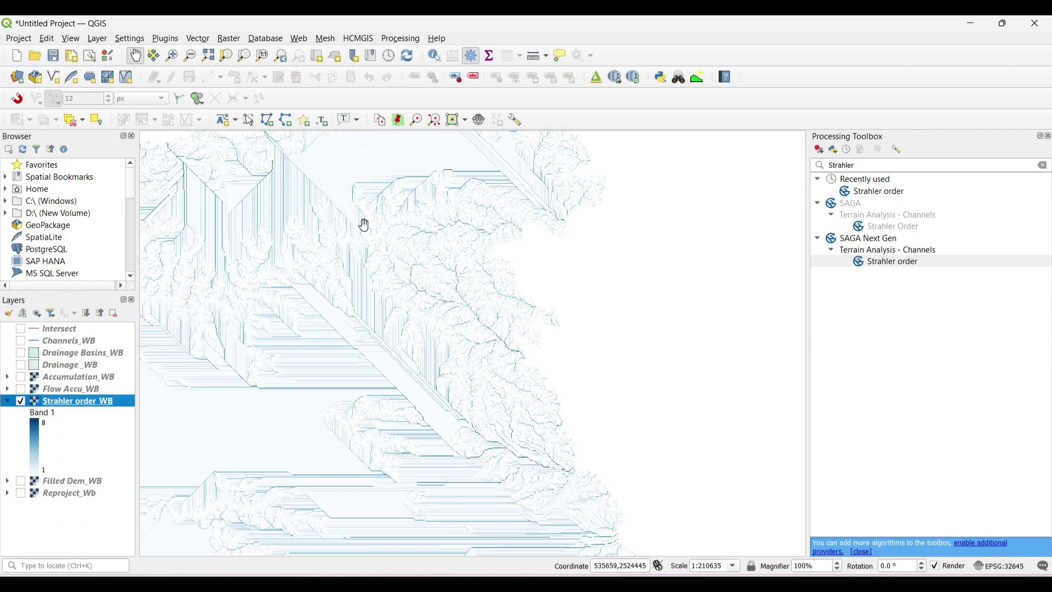
pyautogui.scroll(1, 460, 232)
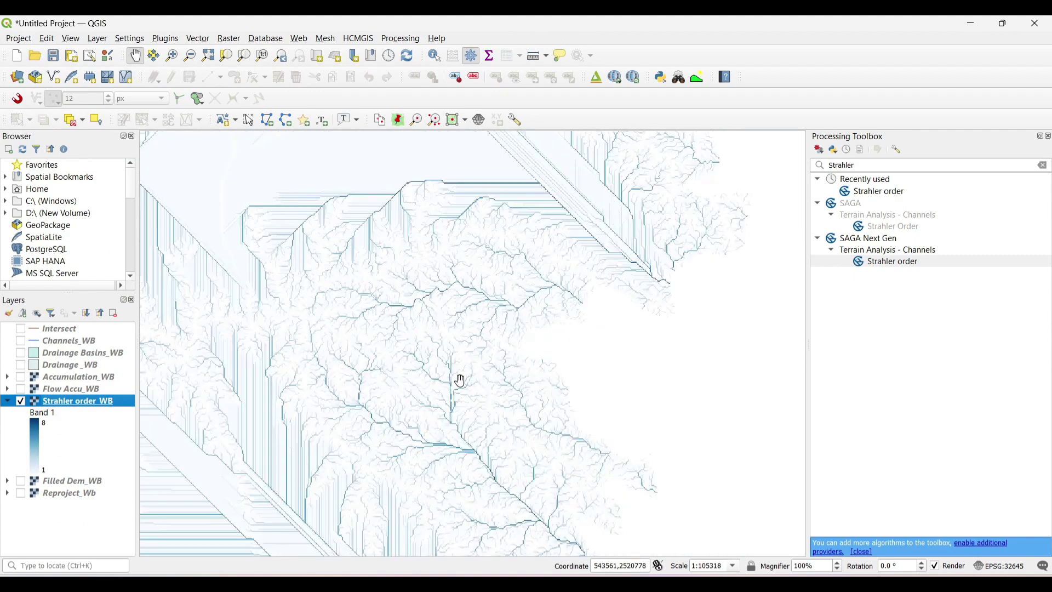
pyautogui.scroll(1, 453, 364)
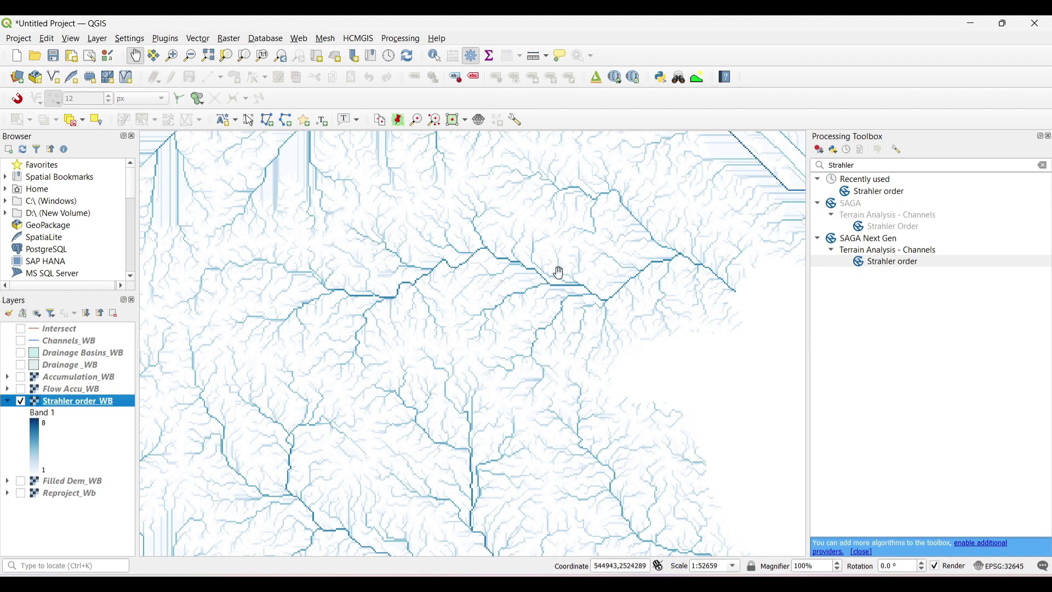
pyautogui.scroll(1, 559, 272)
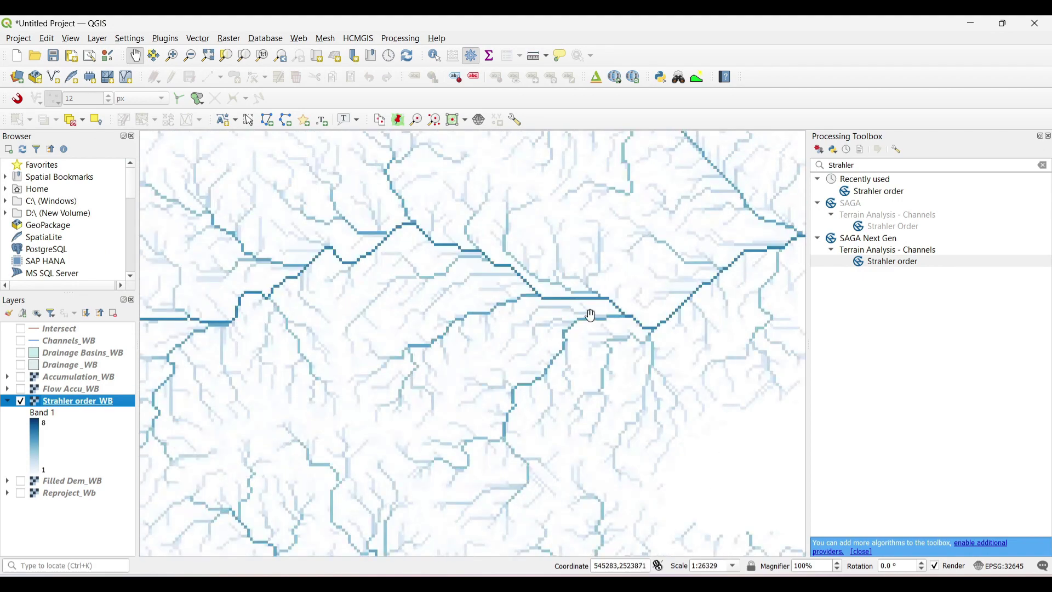
pyautogui.scroll(-1, 495, 302)
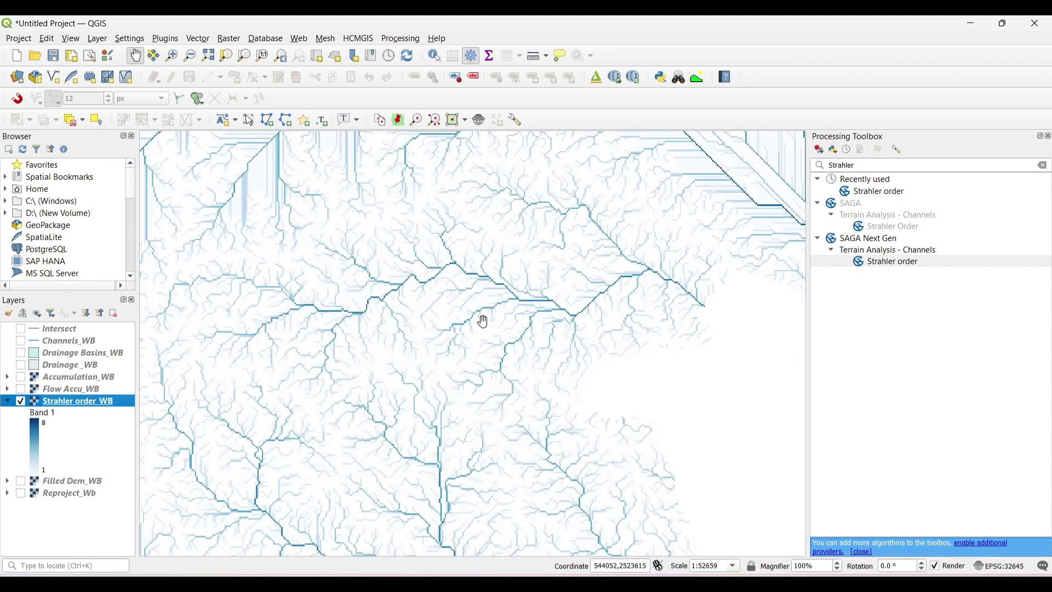
pyautogui.click(435, 56)
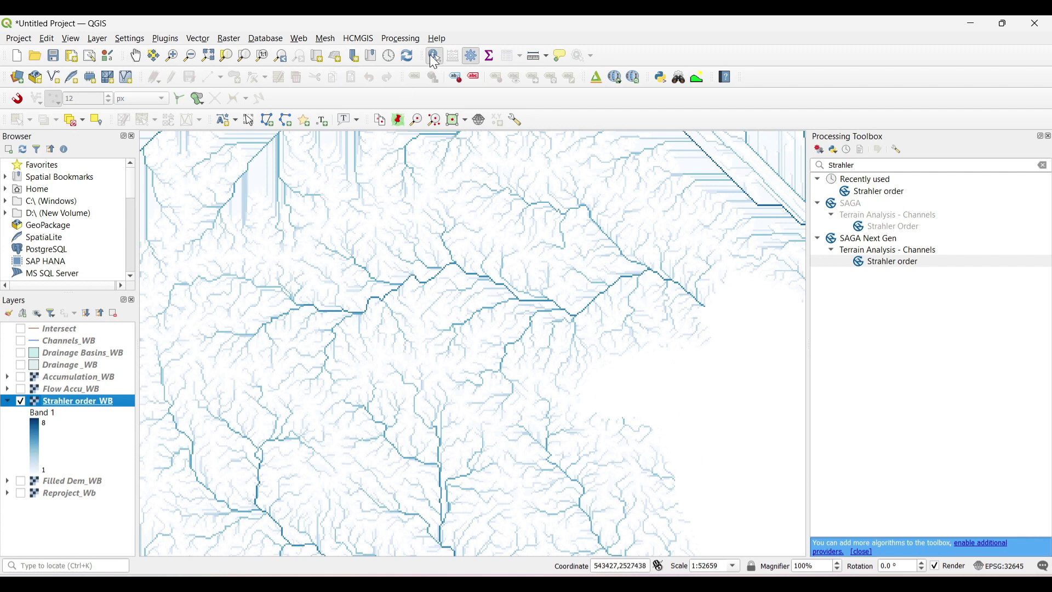
pyautogui.click(709, 311)
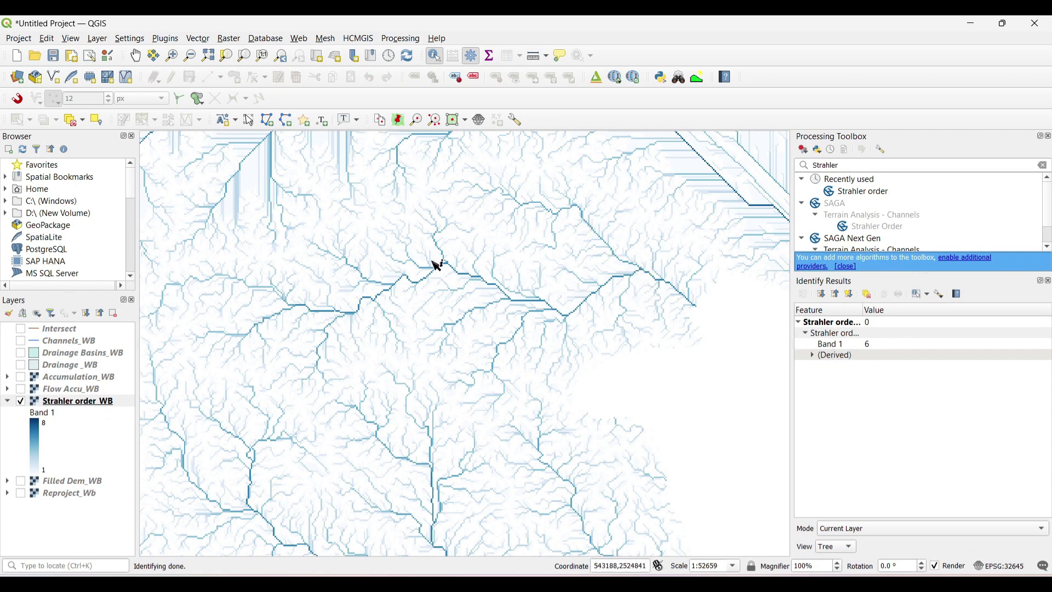
pyautogui.click(447, 268)
pyautogui.click(423, 266)
pyautogui.click(410, 242)
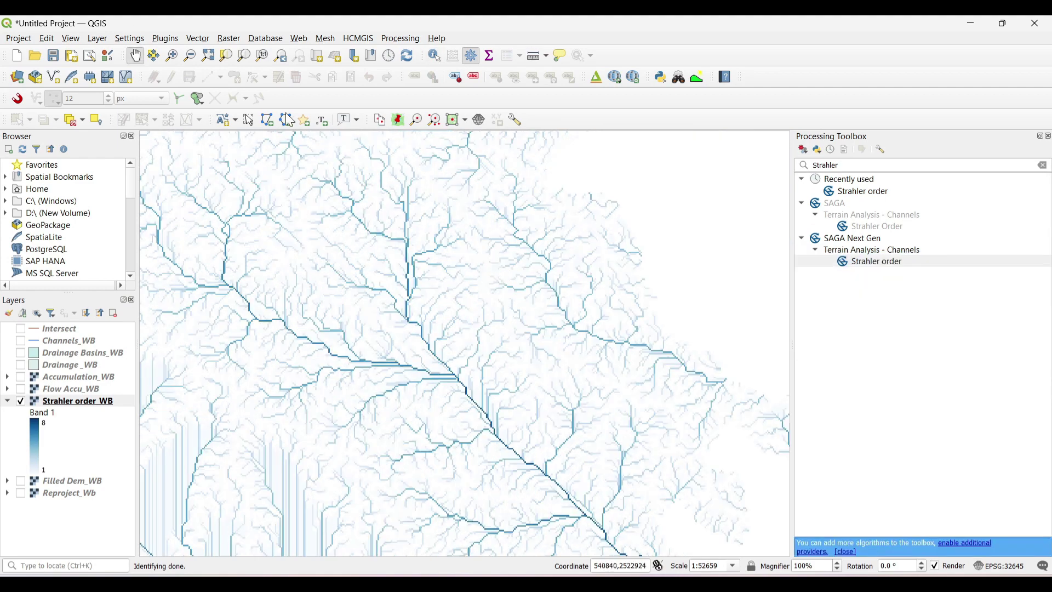
# Enter "Strahler order_WB@1" >= 4 in the Raster Calculator, outputting to Strahler order 4
pyautogui.click(232, 39)
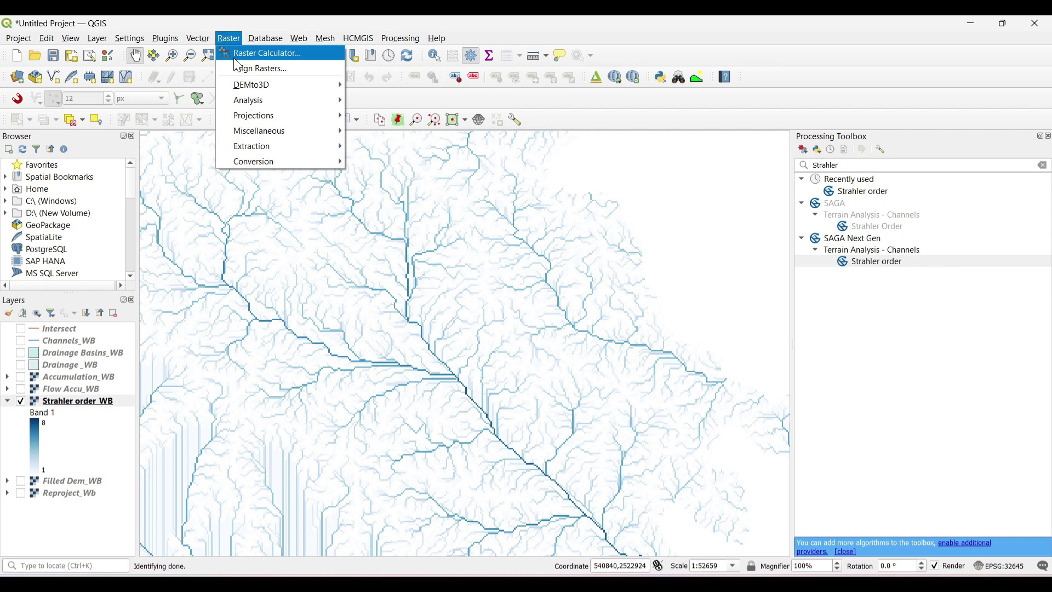
pyautogui.click(245, 54)
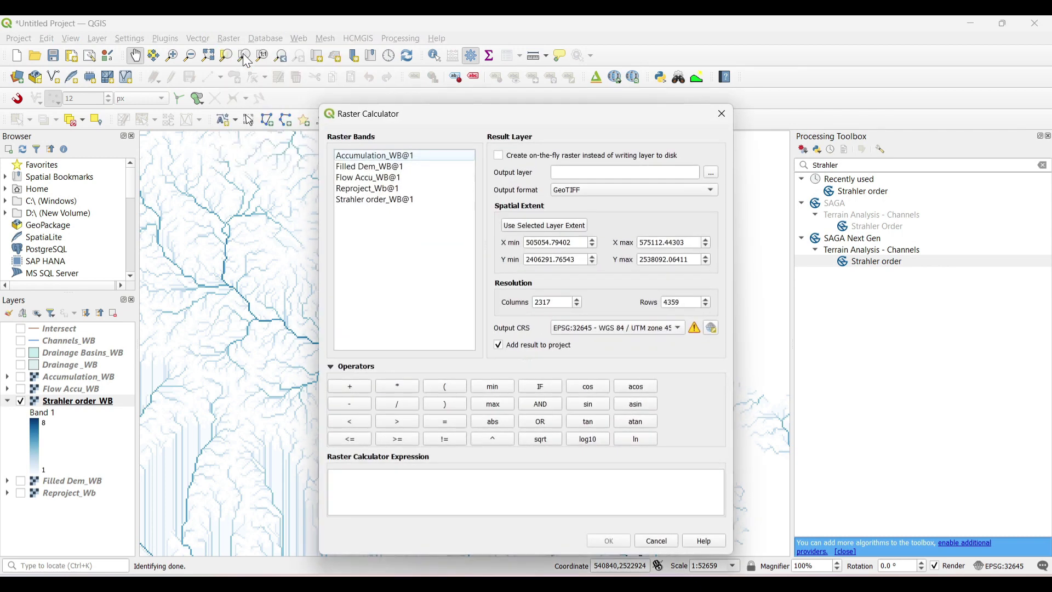
pyautogui.doubleClick(393, 200)
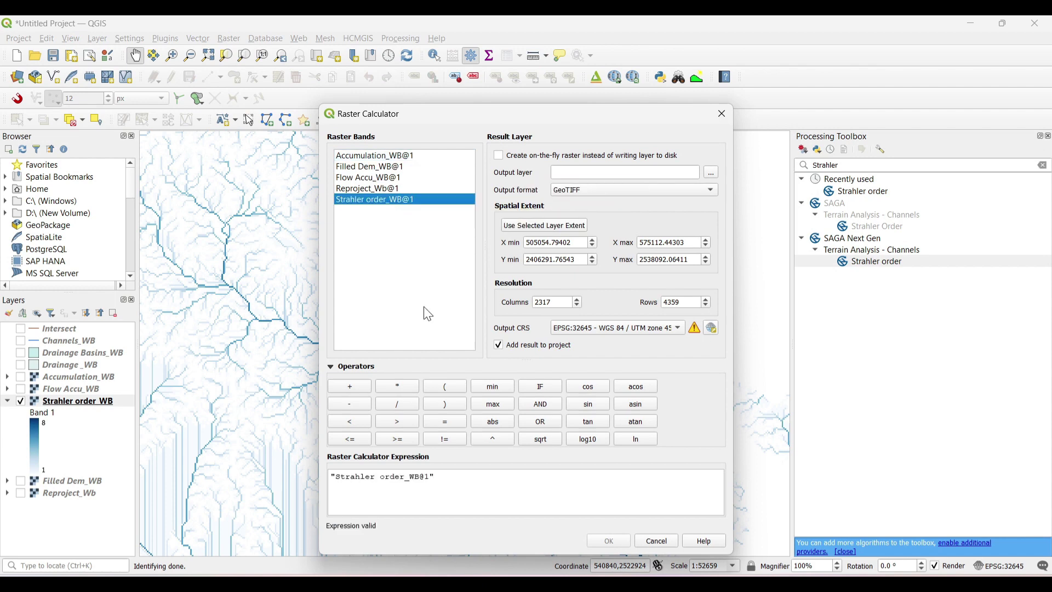
pyautogui.click(409, 440)
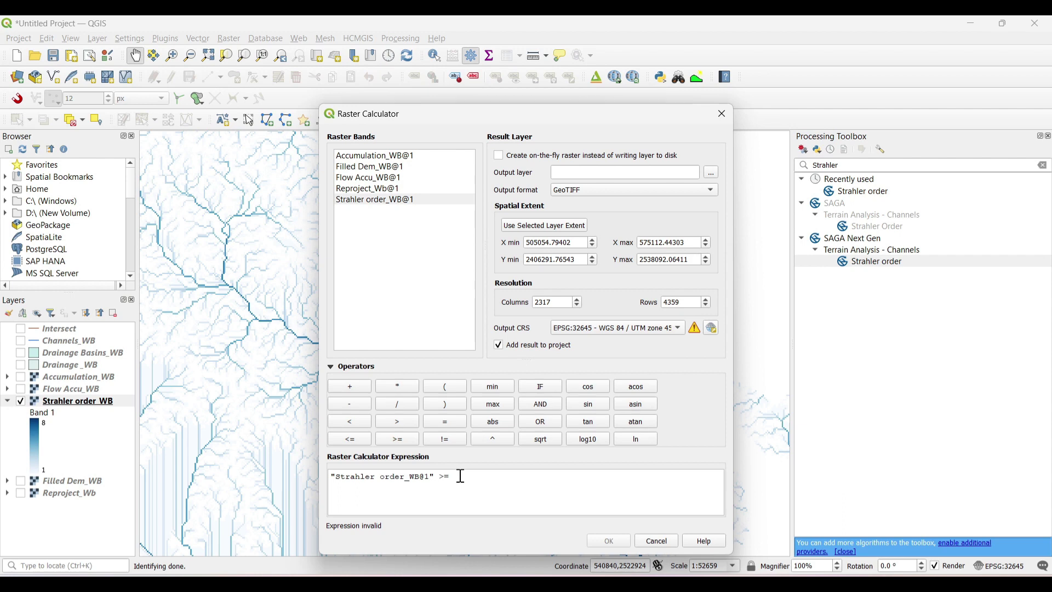
pyautogui.write('4')
pyautogui.click(713, 173)
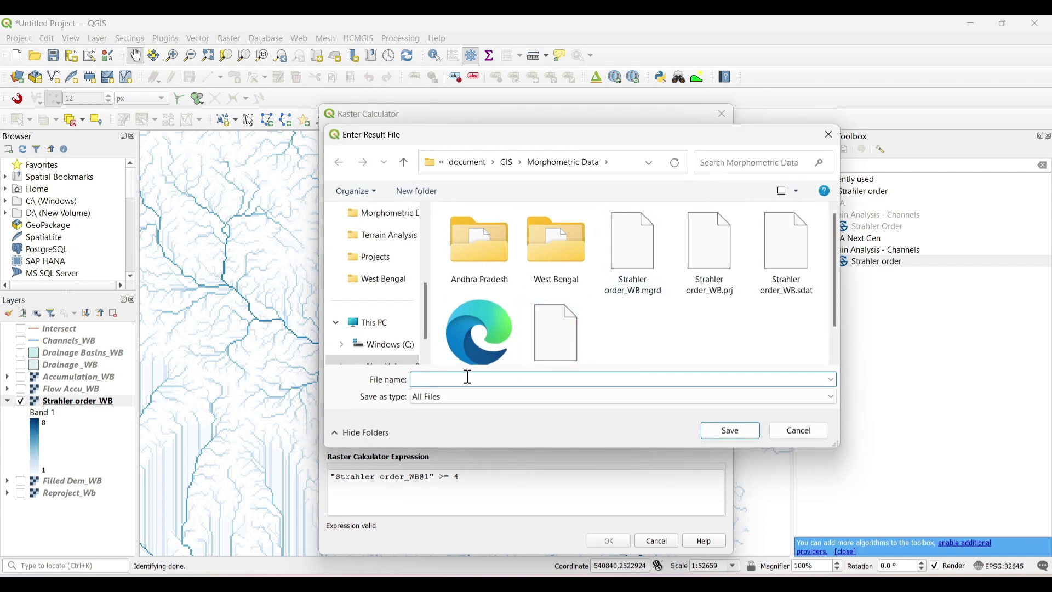
pyautogui.write('S')
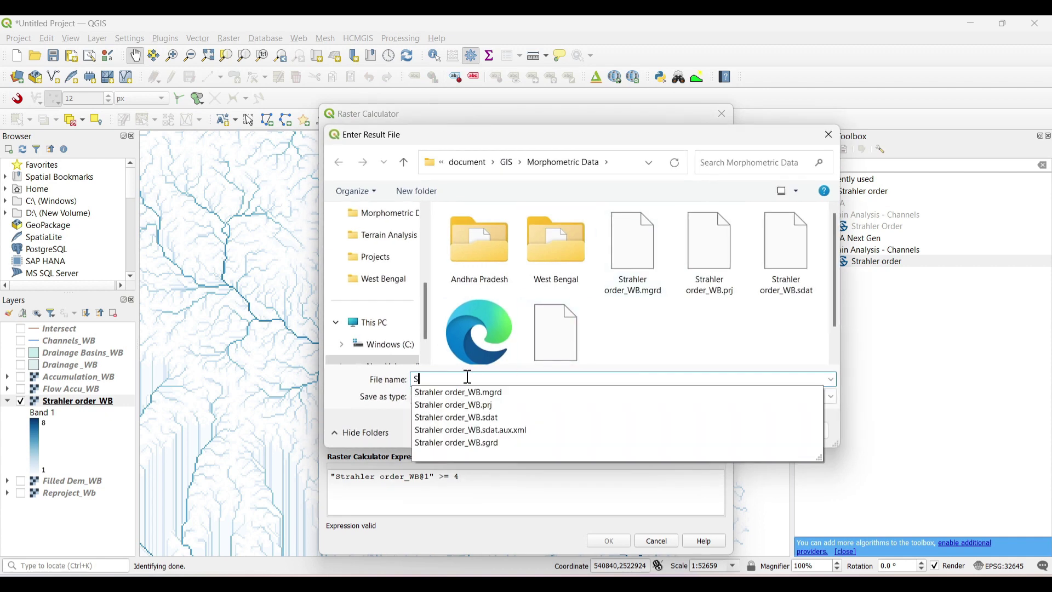
pyautogui.write('trahler order 4')
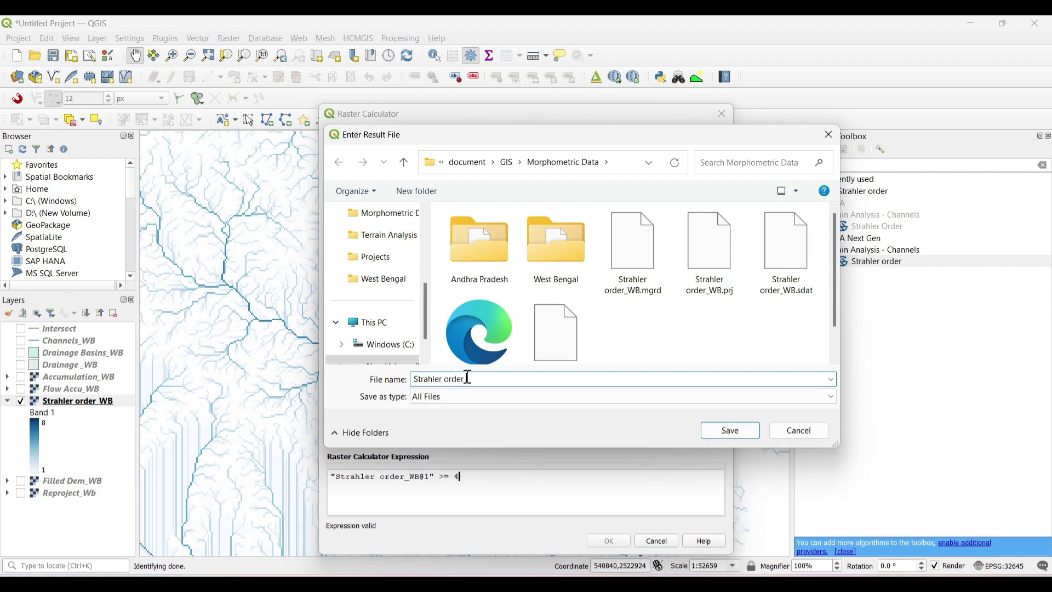
pyautogui.click(714, 430)
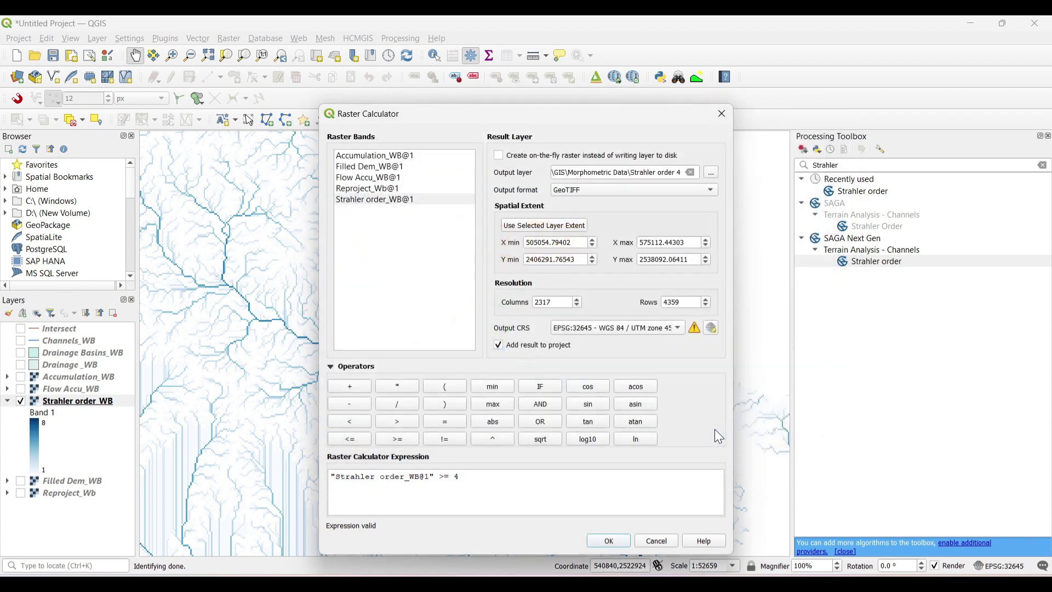
# Create the Strahler order 4 layer, inspect its streams, and select Identify Features
pyautogui.click(610, 541)
pyautogui.scroll(-2, 558, 357)
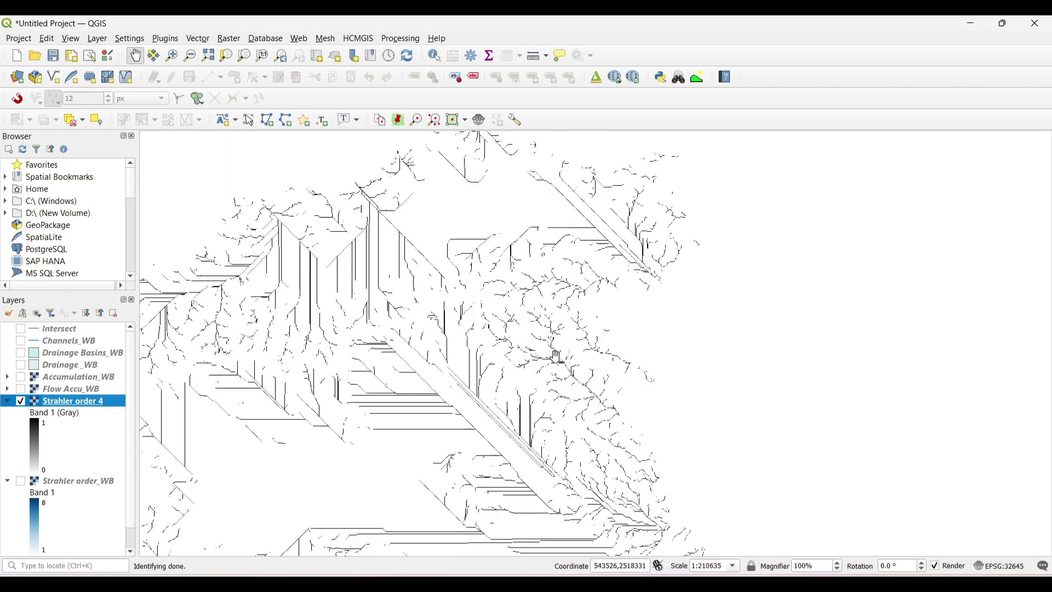
pyautogui.scroll(2, 558, 357)
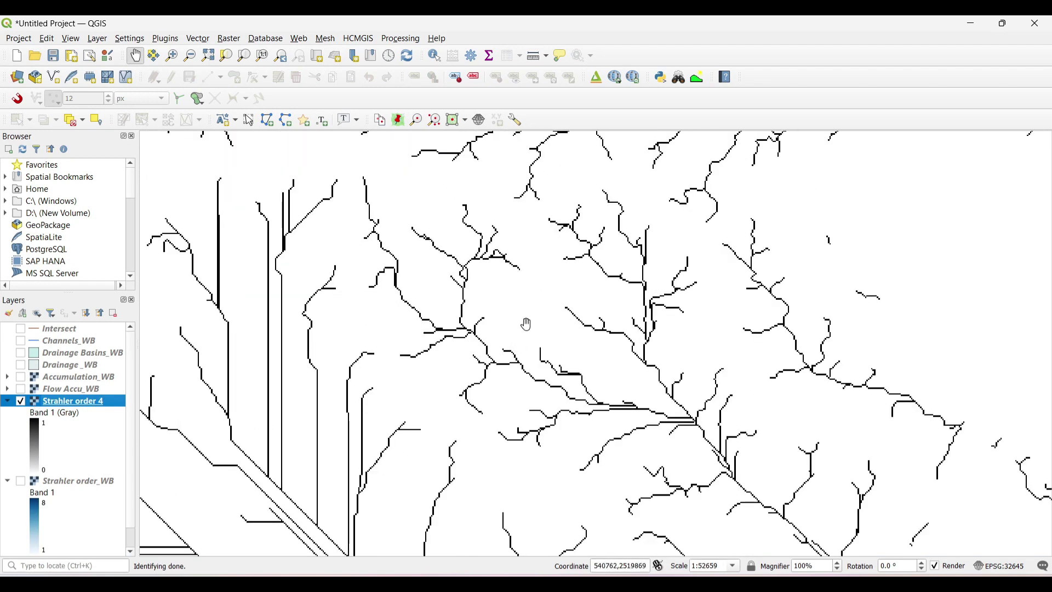
pyautogui.scroll(1, 464, 290)
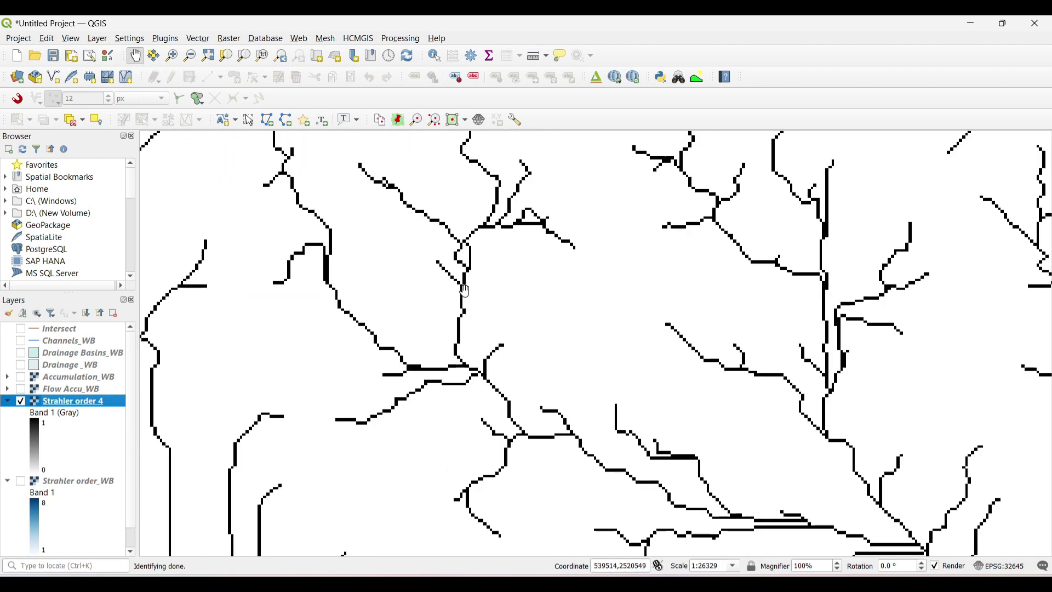
pyautogui.scroll(-2, 465, 290)
pyautogui.scroll(2, 465, 290)
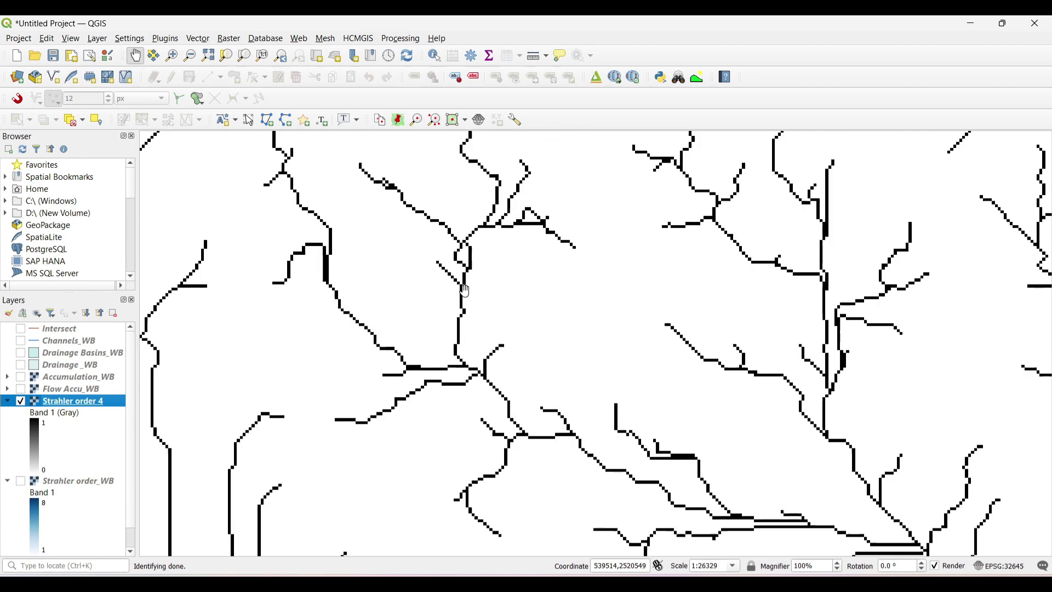
pyautogui.scroll(-1, 465, 290)
pyautogui.scroll(1, 465, 290)
pyautogui.click(435, 63)
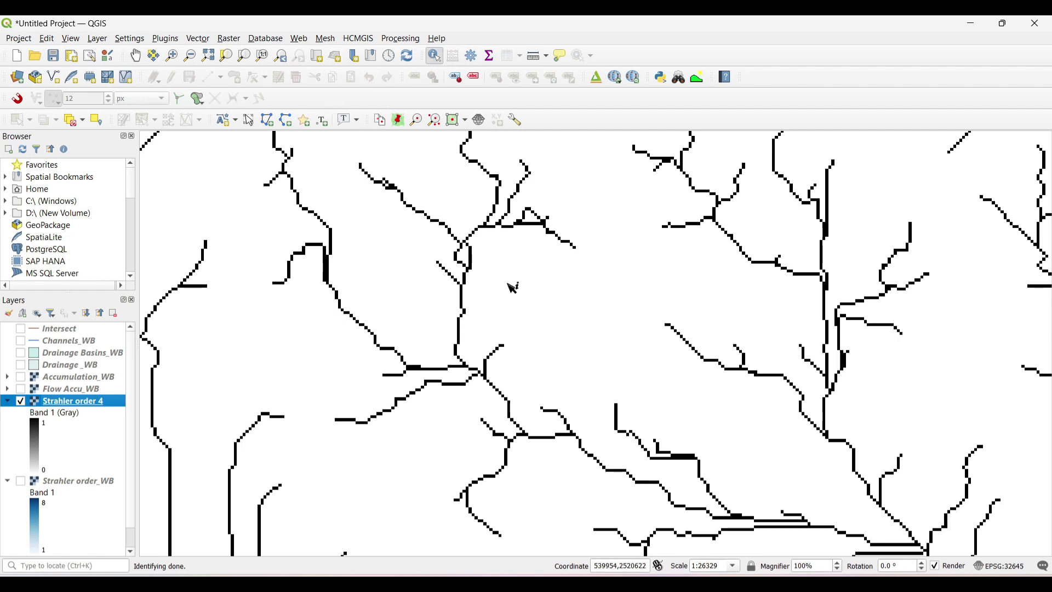
# Render Strahler order 4 as Paletted/Unique values and classify its values
pyautogui.doubleClick(34, 403)
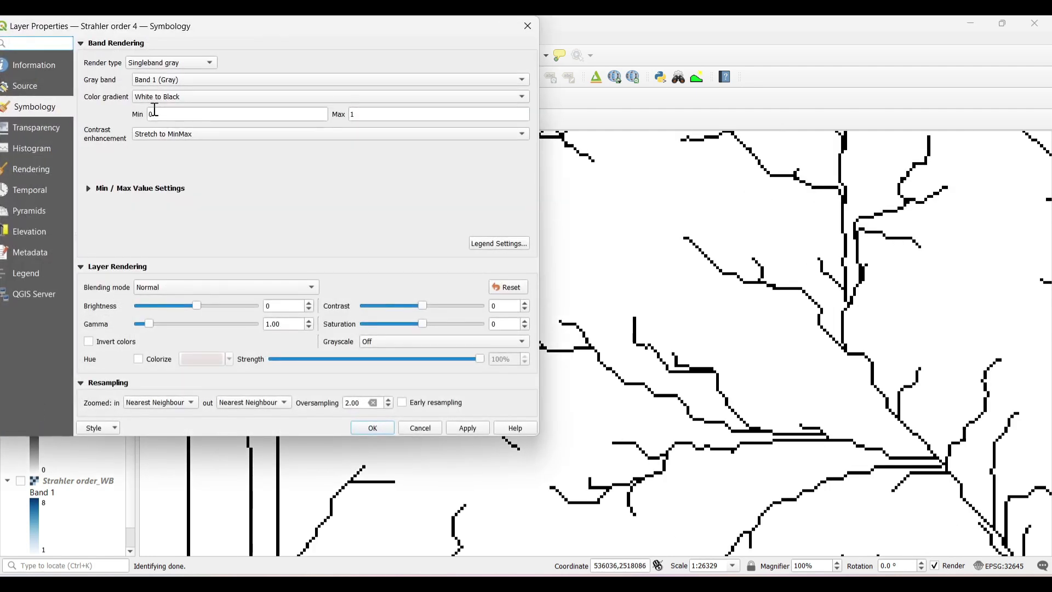
pyautogui.click(175, 64)
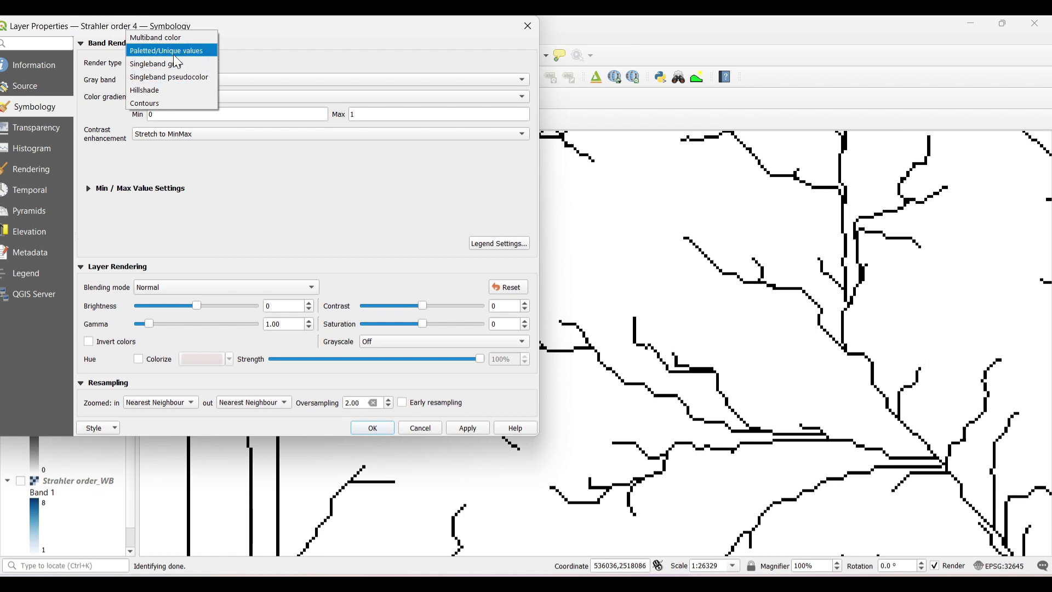
pyautogui.click(173, 54)
pyautogui.click(178, 270)
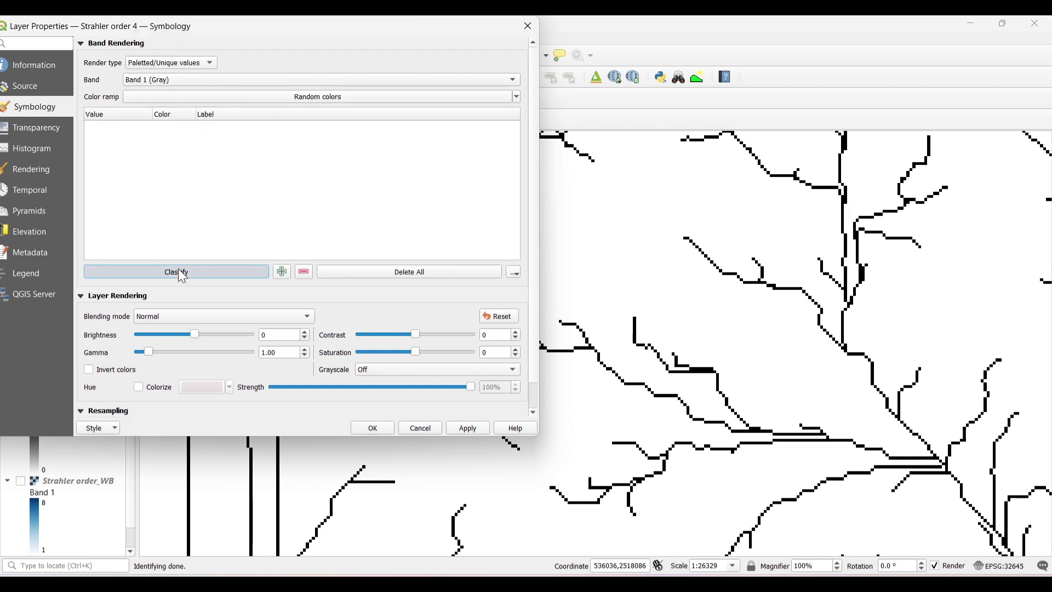
# Recolour value 0 to a near-white tint
pyautogui.doubleClick(173, 138)
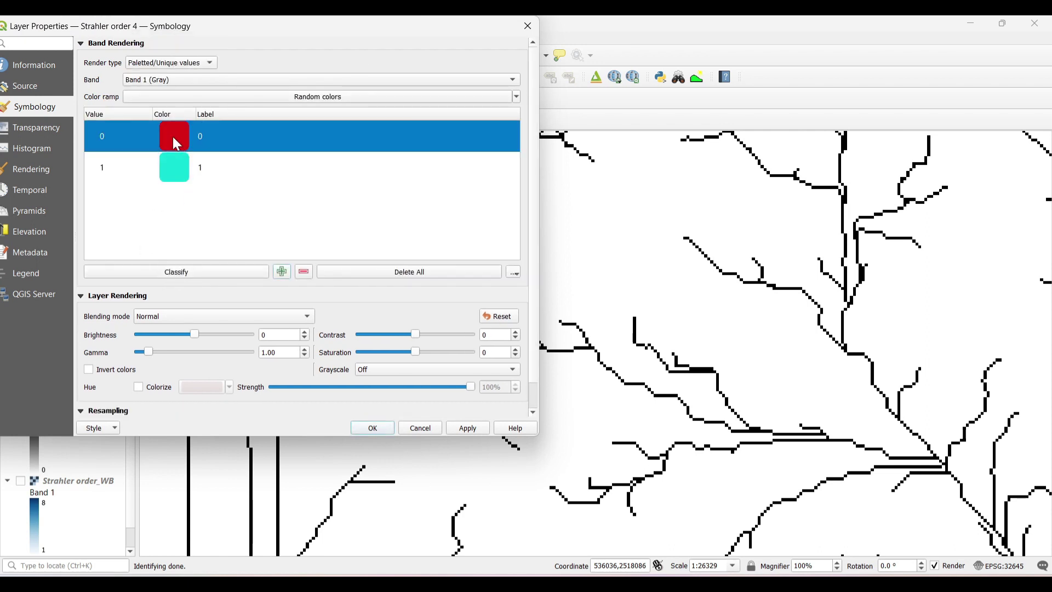
pyautogui.click(346, 268)
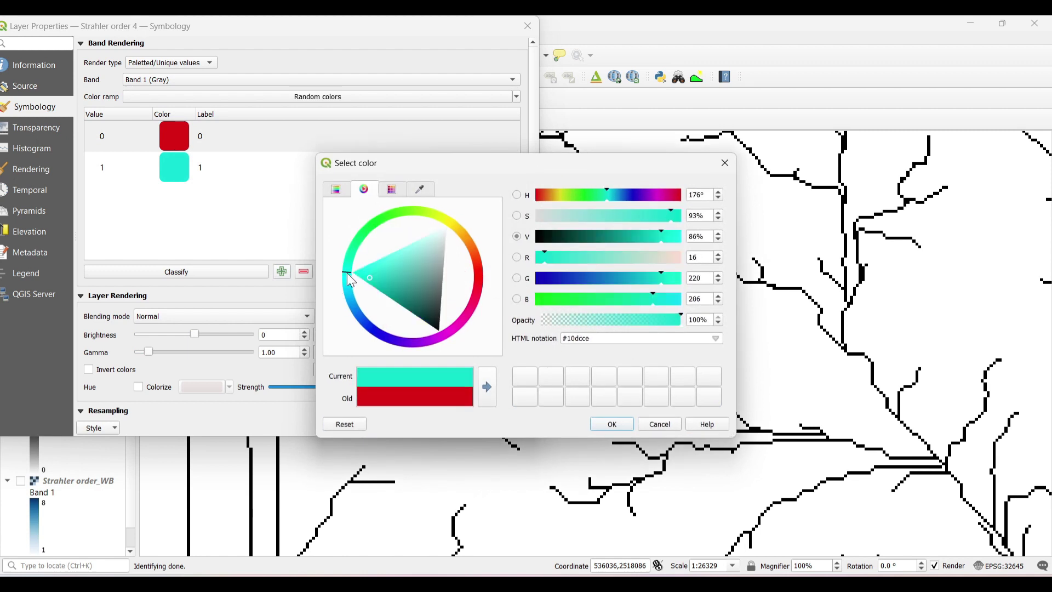
pyautogui.click(351, 302)
pyautogui.moveTo(413, 259)
pyautogui.mouseDown()
pyautogui.moveTo(429, 220)
pyautogui.moveTo(419, 230)
pyautogui.mouseUp()
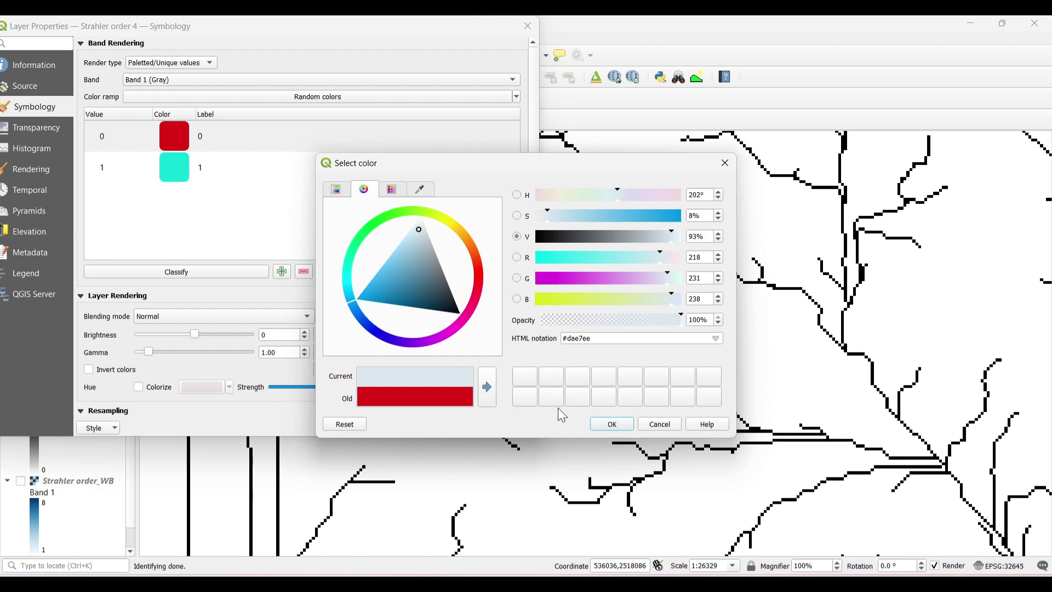
pyautogui.click(611, 424)
# Colour value 1 blue, apply the styling and check the streams on the map
pyautogui.doubleClick(180, 172)
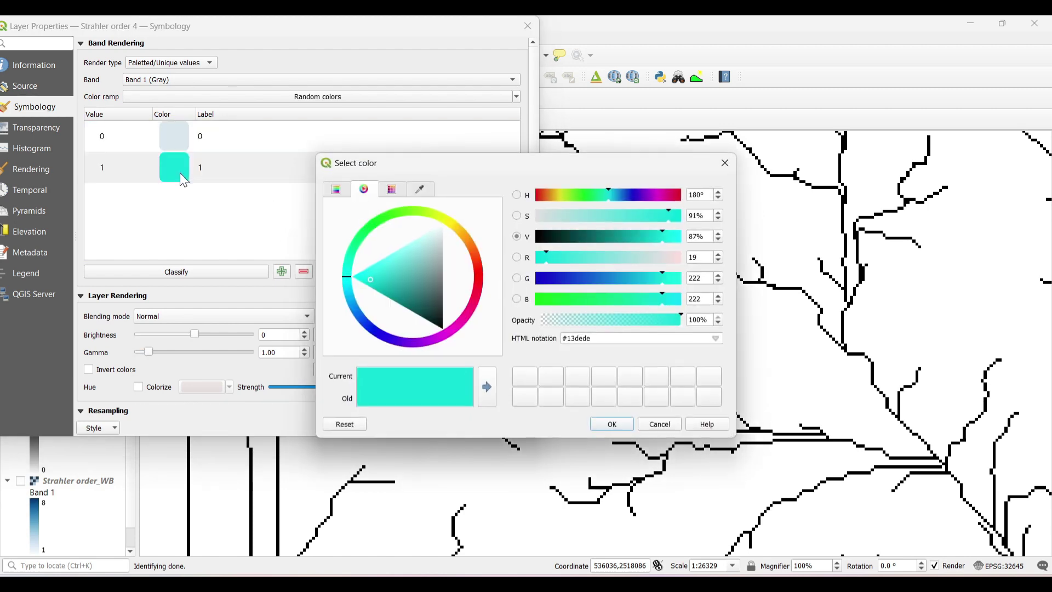
pyautogui.click(357, 321)
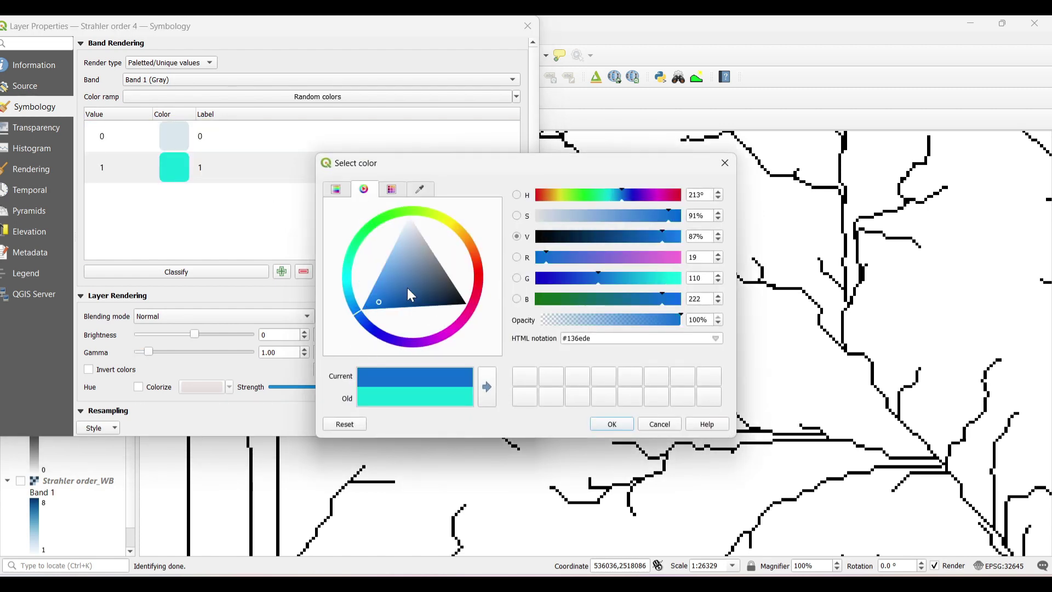
pyautogui.click(619, 430)
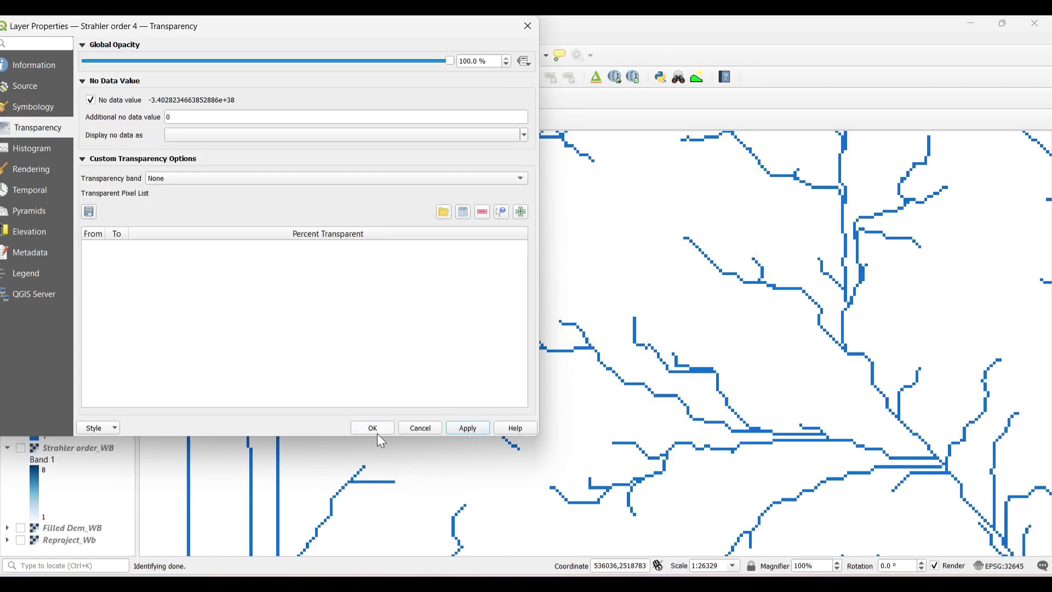
pyautogui.click(377, 433)
pyautogui.scroll(-2, 727, 324)
pyautogui.scroll(1, 734, 329)
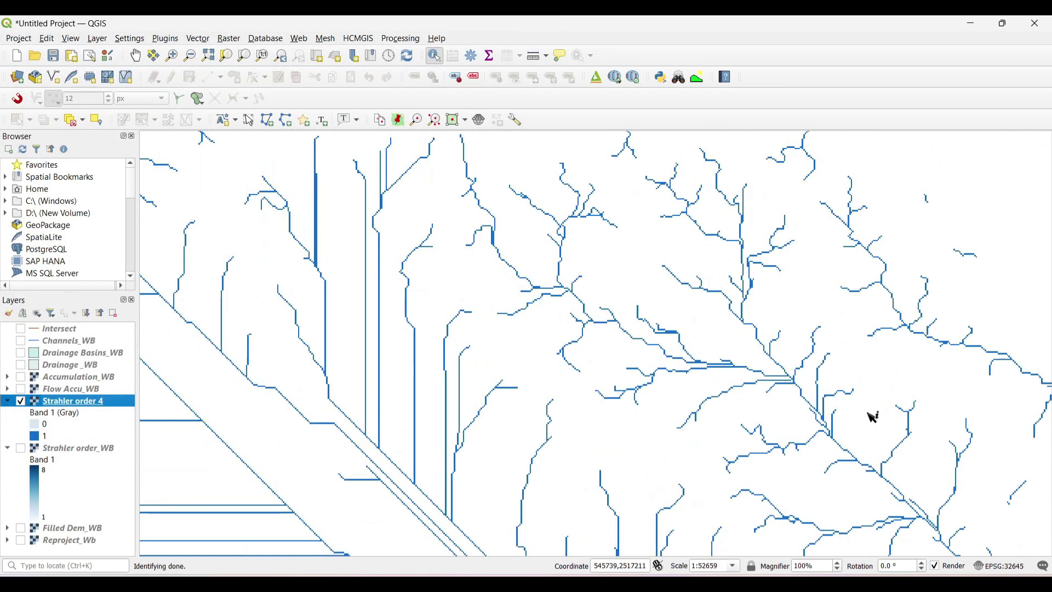
pyautogui.scroll(1, 855, 415)
pyautogui.scroll(-1, 728, 326)
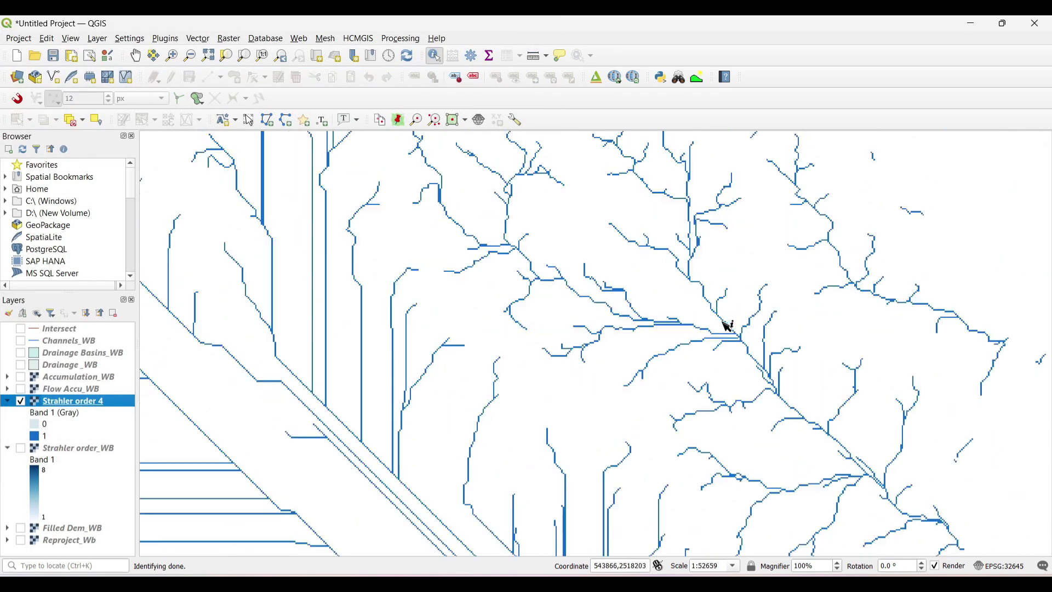
pyautogui.scroll(-1, 729, 326)
pyautogui.scroll(1, 729, 327)
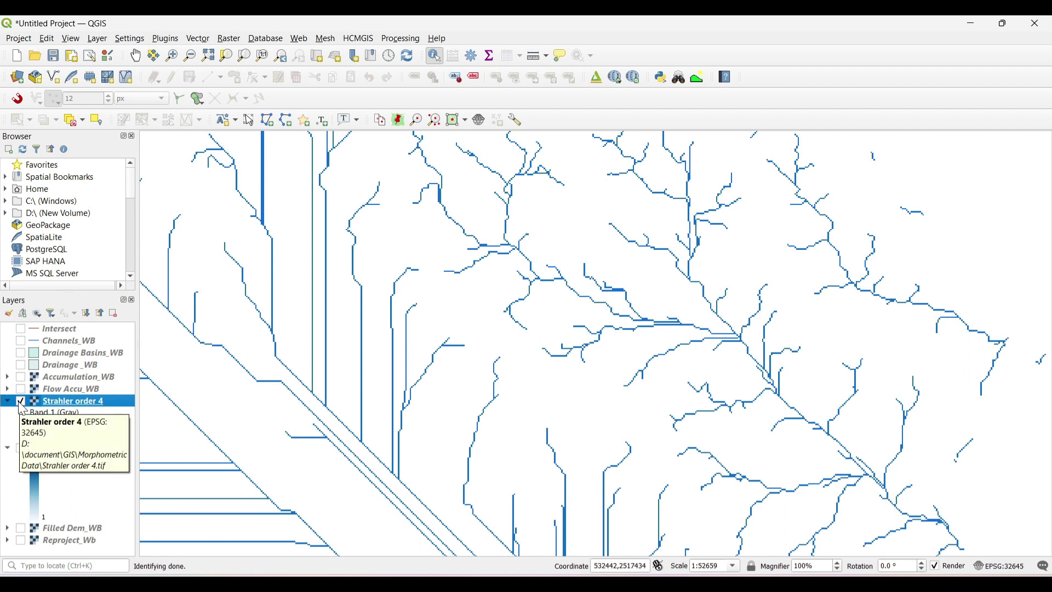
# Turn on Drainage_WB and Strahler order_WB, then zoom around the basin
pyautogui.click(20, 365)
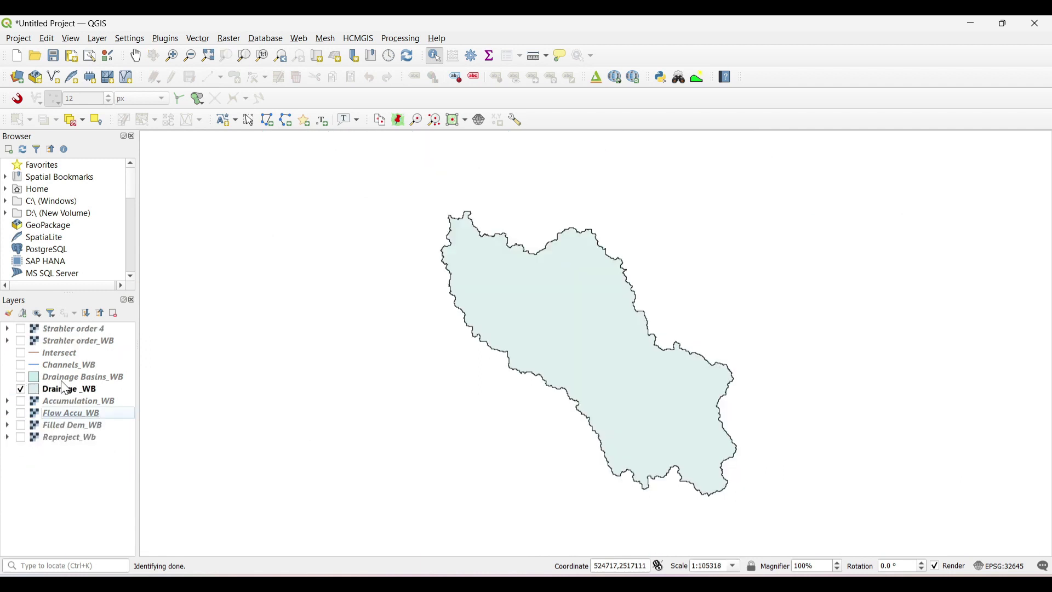
pyautogui.click(21, 343)
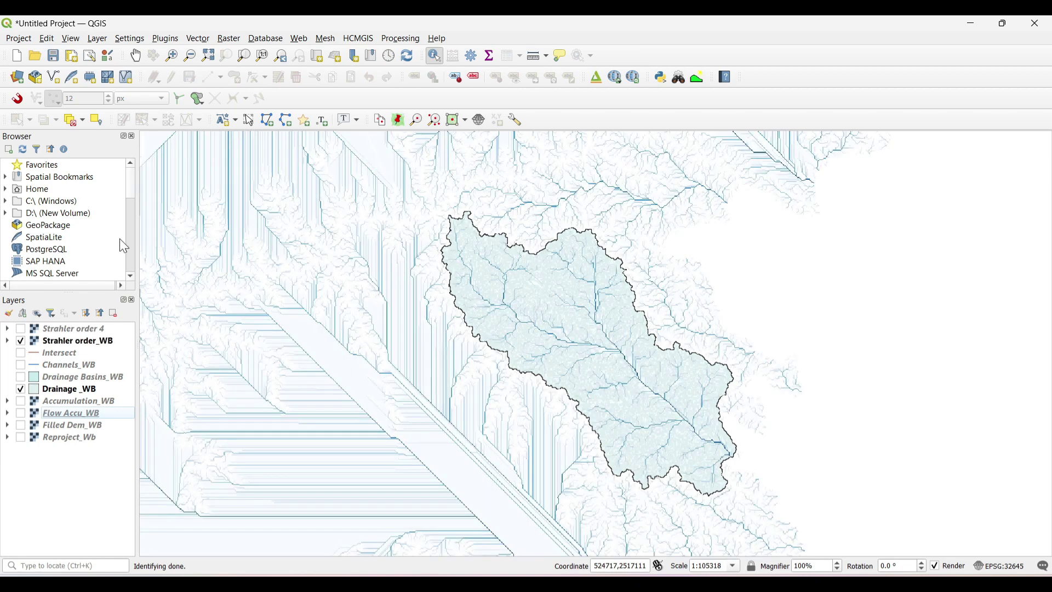
pyautogui.scroll(1, 630, 361)
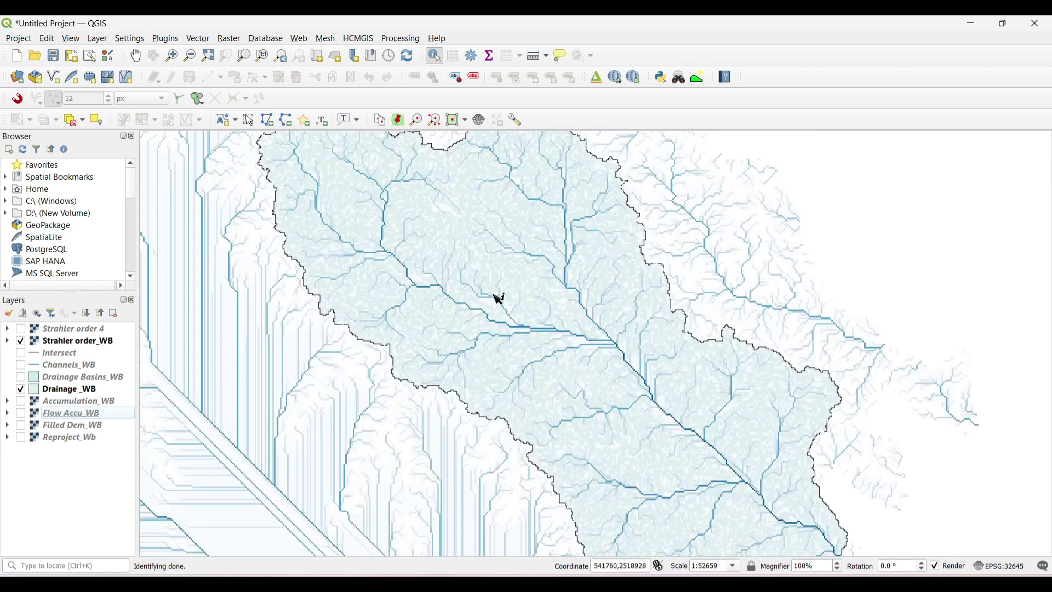
pyautogui.scroll(-1, 480, 293)
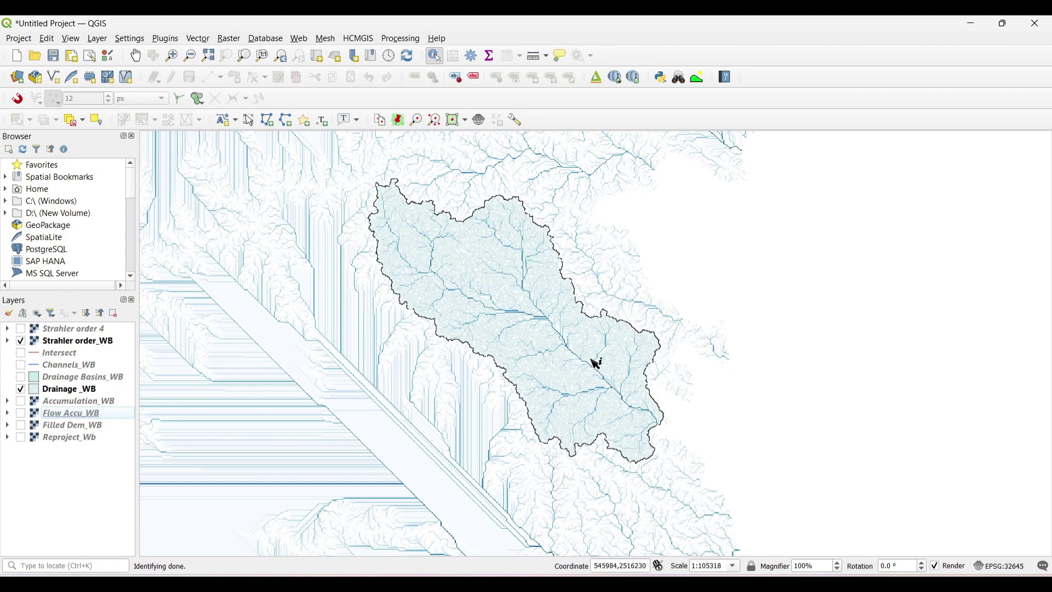
pyautogui.scroll(1, 594, 352)
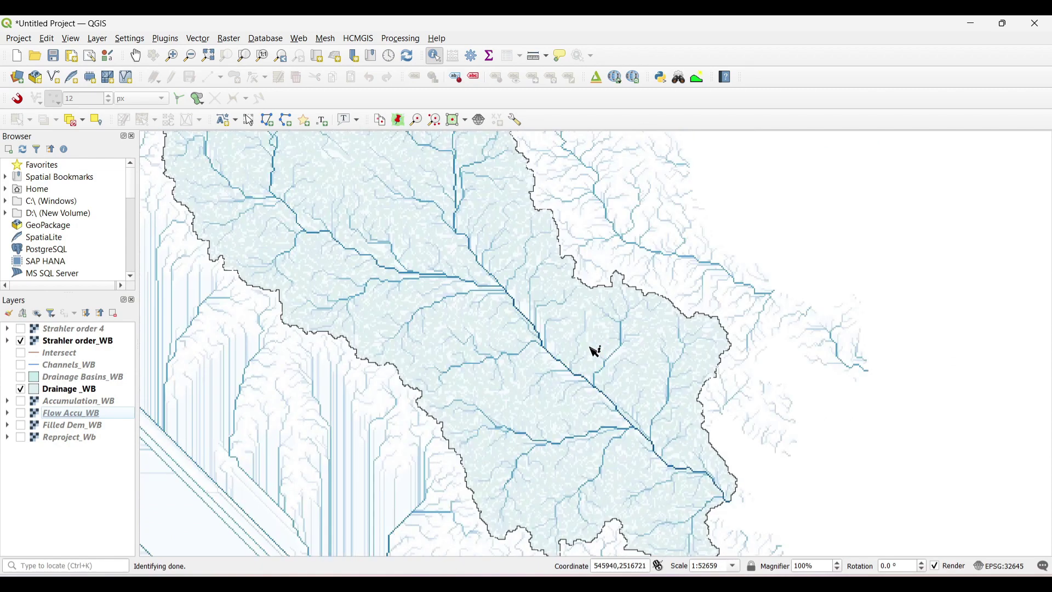
pyautogui.scroll(-1, 595, 352)
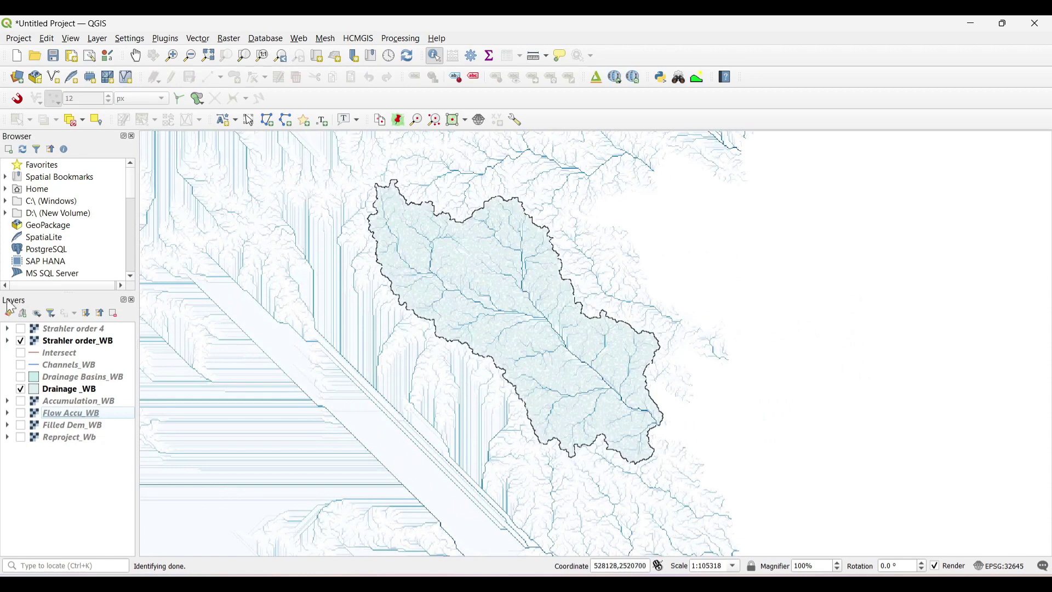